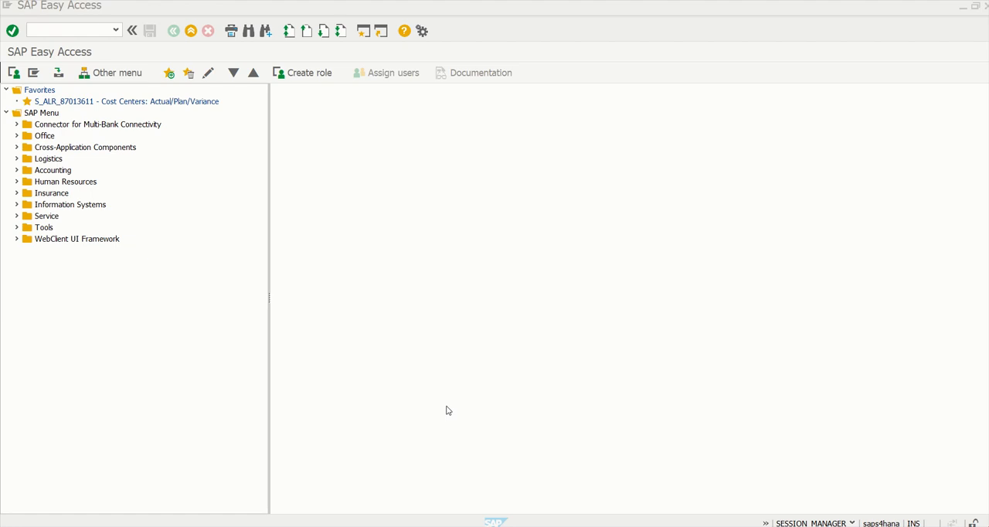
- Switch to the Excel workbook and review the house bank transaction codes and the bank data transport notes
key(alt+Tab)
key(alt+Tab)
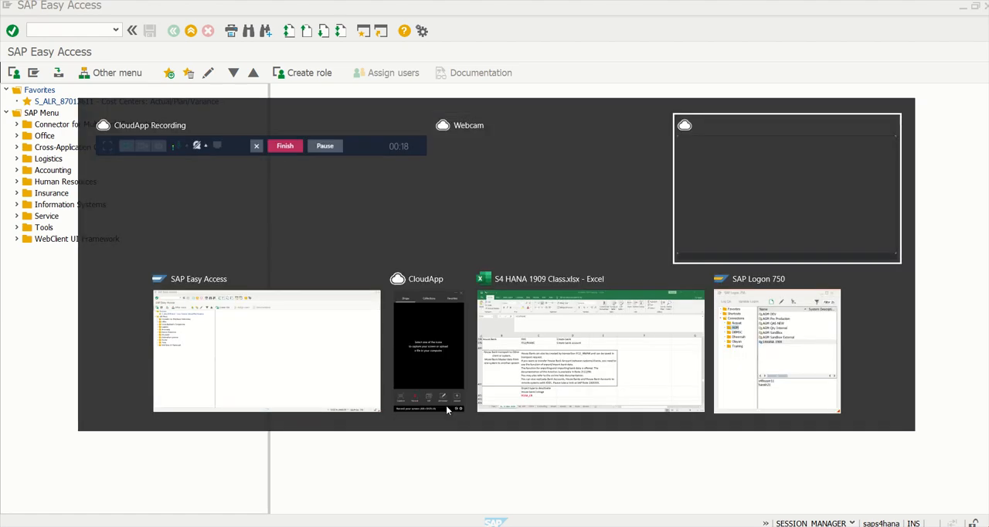
key(alt+Tab)
key(alt+Tab)
key(alt+Tab)
key(alt+Tab)
key(alt+Tab)
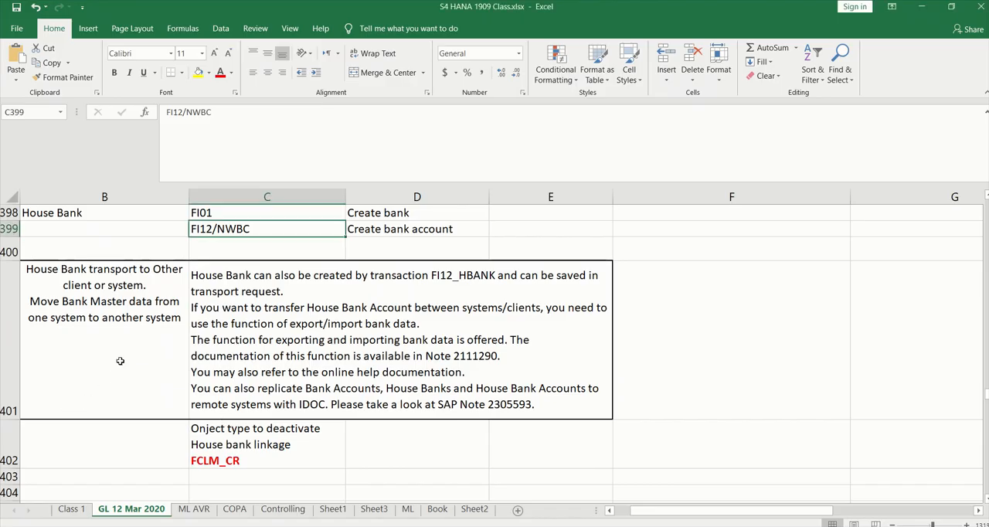
click(220, 214)
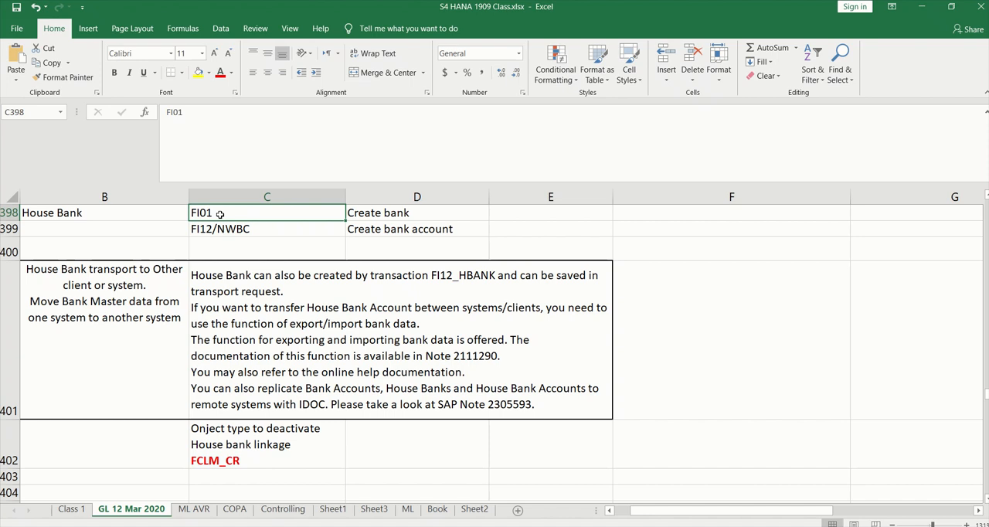
click(241, 228)
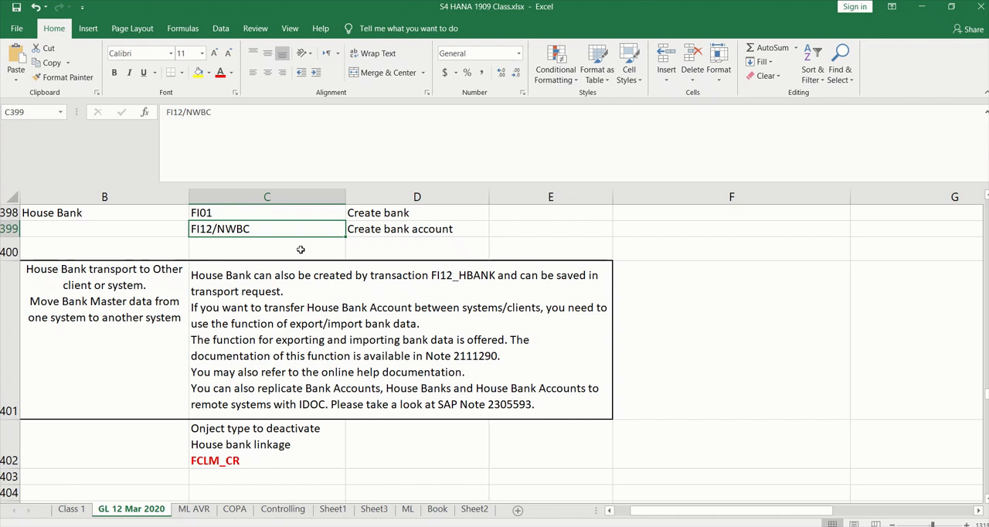
click(456, 357)
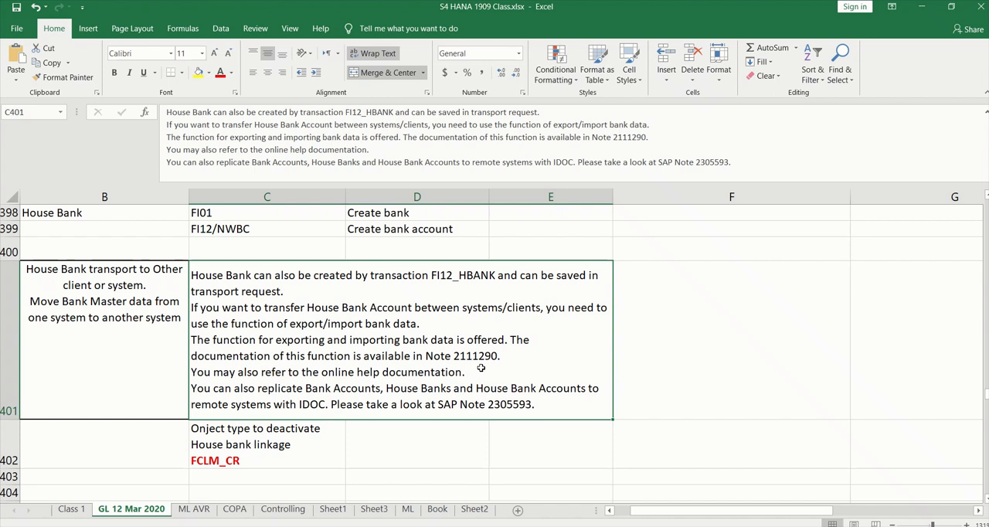
- Switch to SAP Easy Access and start transaction FI12
key(alt+Tab)
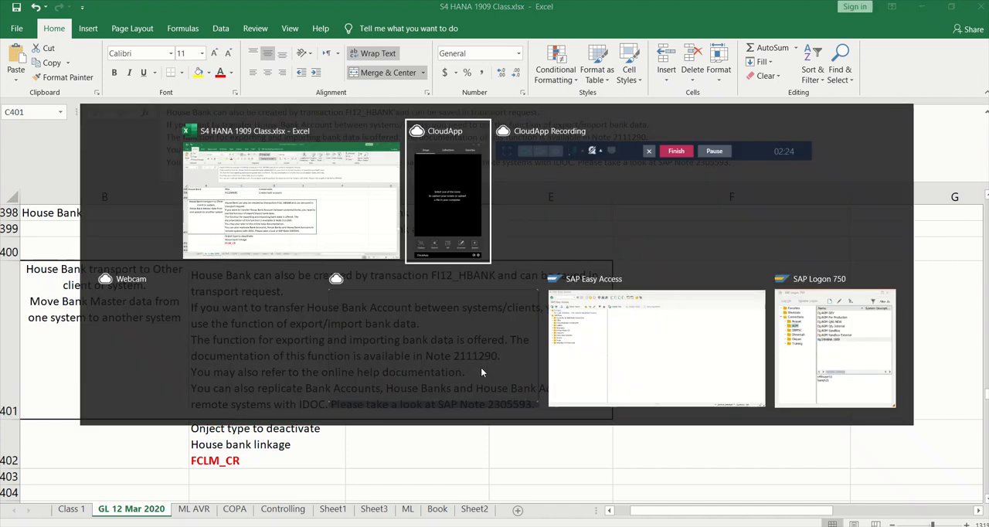
click(481, 367)
text(FI12)
key(Return)
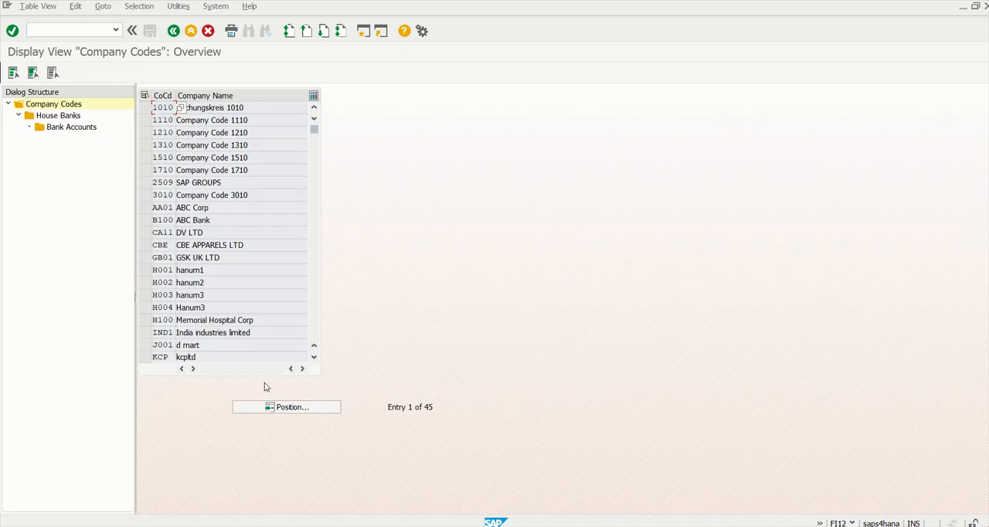
- Position the company code list at T001, select that company code and open its house banks
click(294, 408)
text(T001)
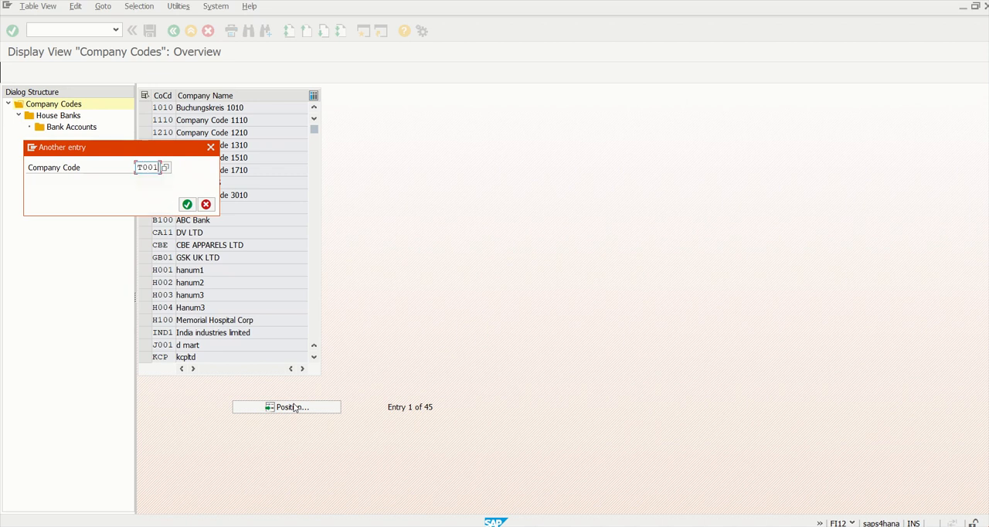
key(Return)
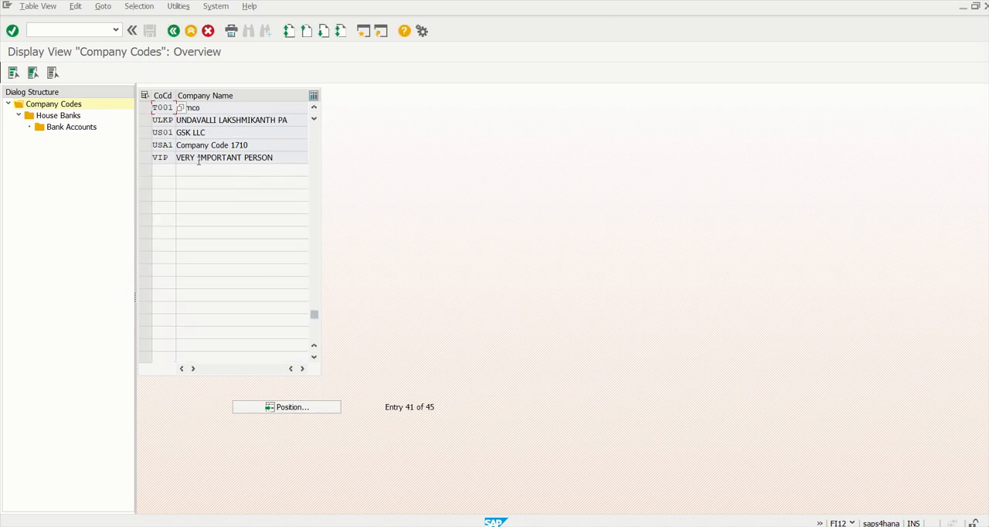
click(143, 108)
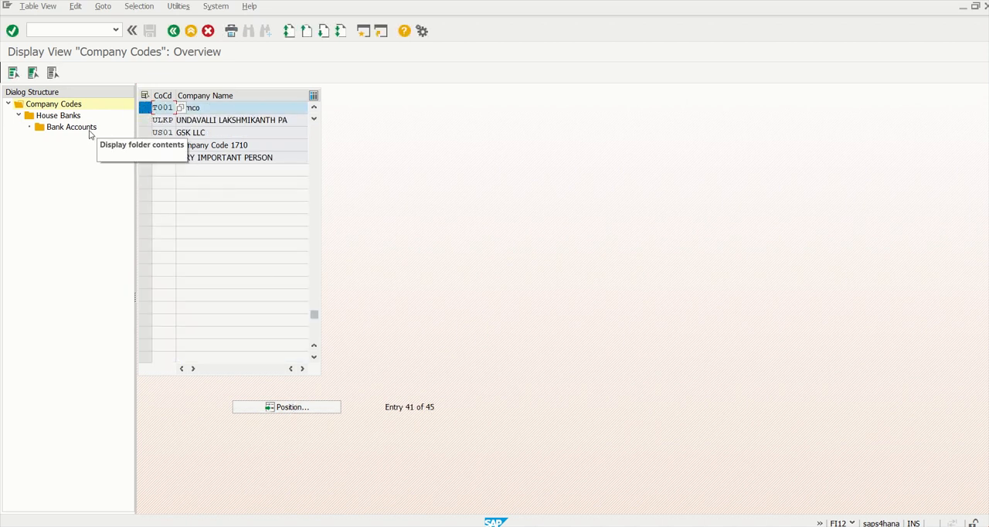
double_click(53, 116)
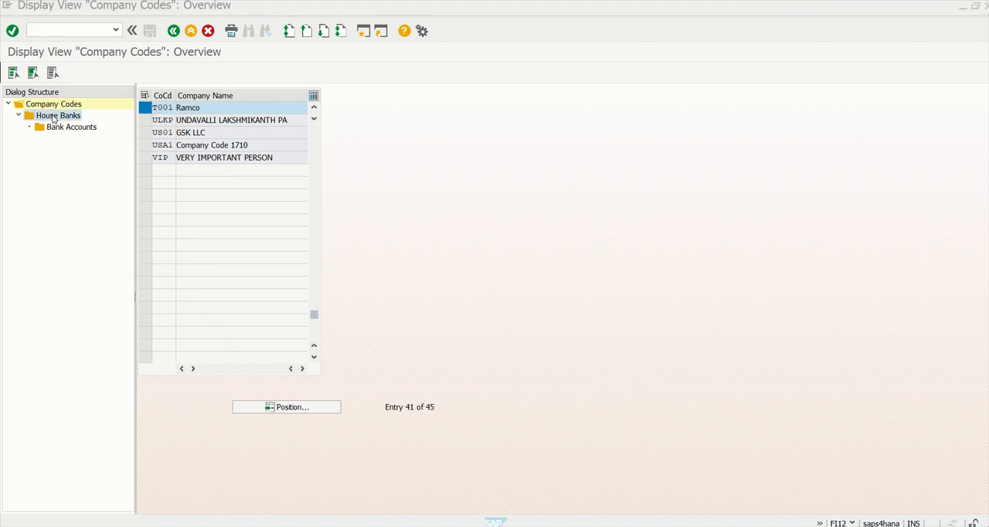
double_click(64, 117)
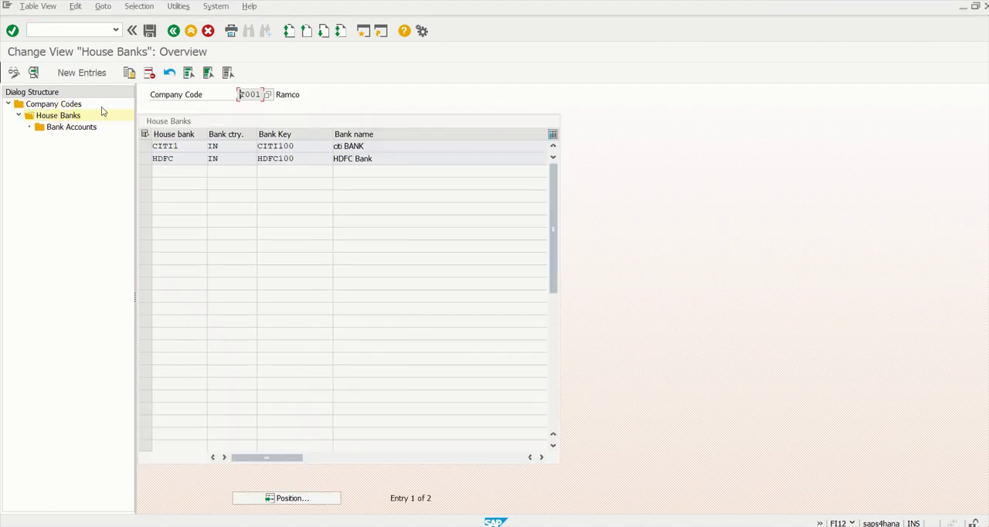
- Add a new house bank SBI01 with bank country IN and bank key SBI900
click(82, 73)
text(SBI01)
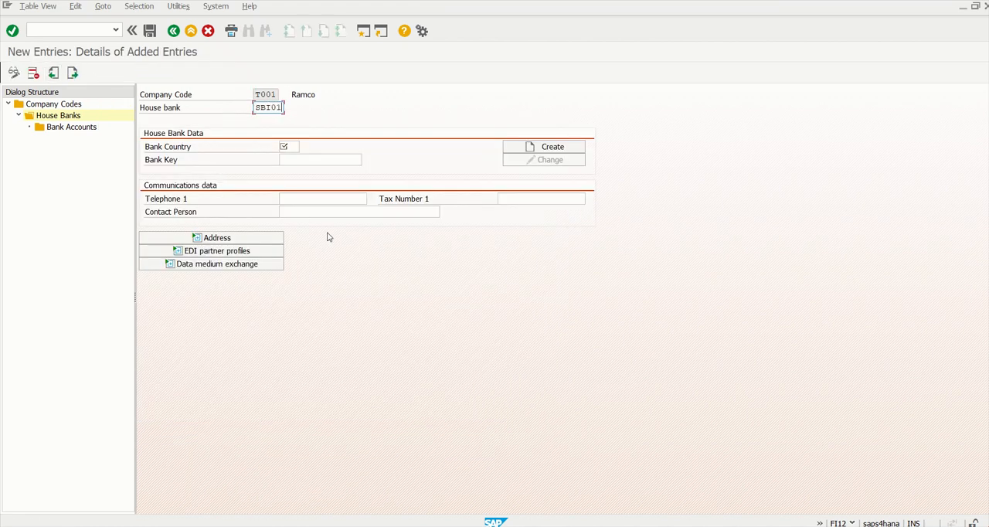
key(Tab)
text(IN)
key(Tab)
text(SBI90)
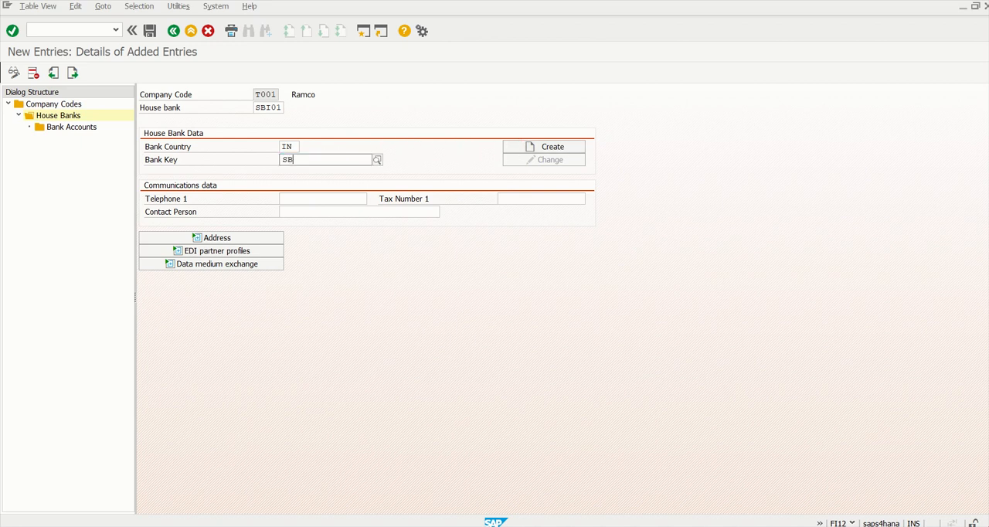
text(0)
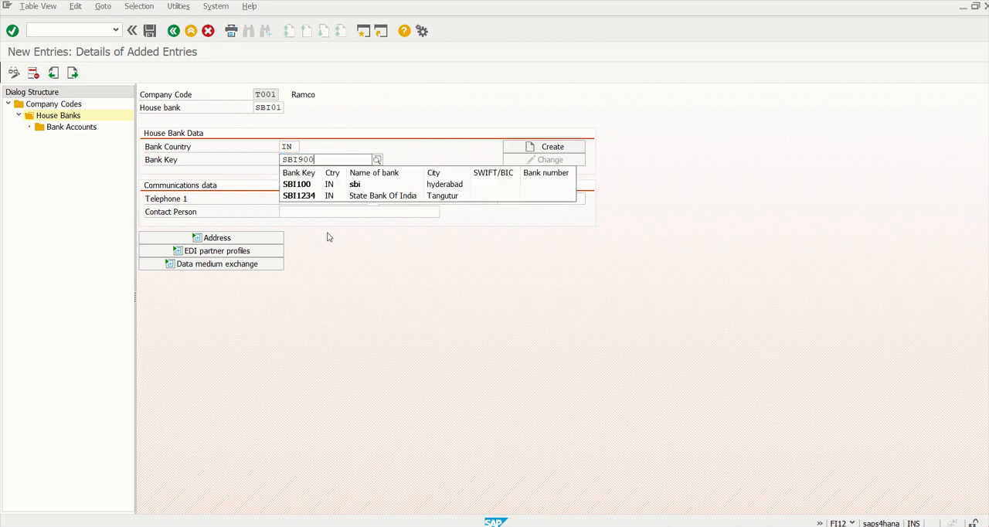
click(365, 274)
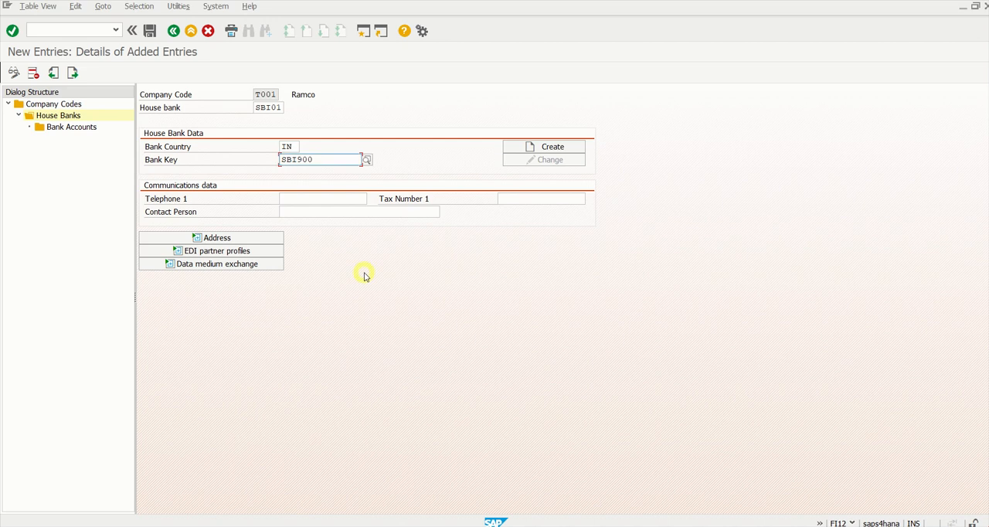
- Create the bank data for the new bank key with bank name STATE BANK OF INDIA and region TG
click(549, 147)
text(STATE BANK OF INDIA)
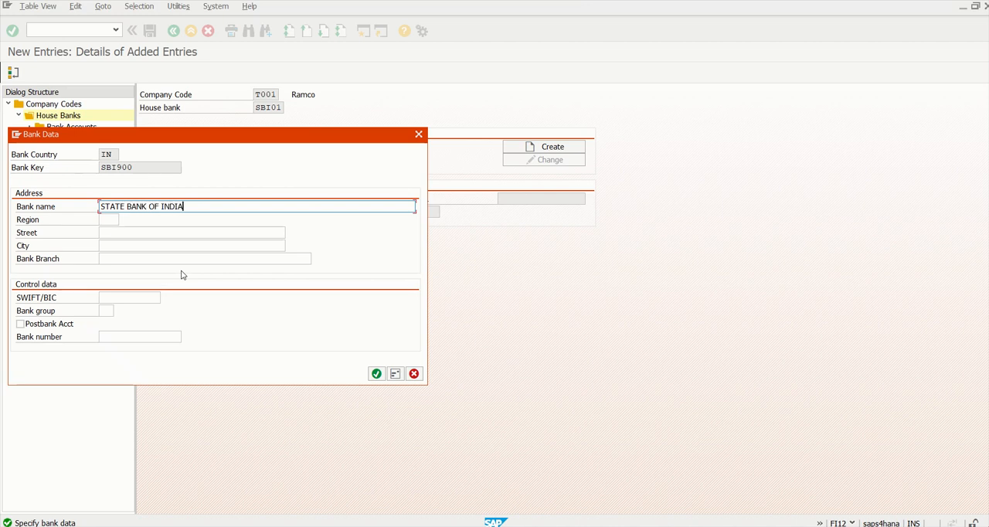
key(Tab)
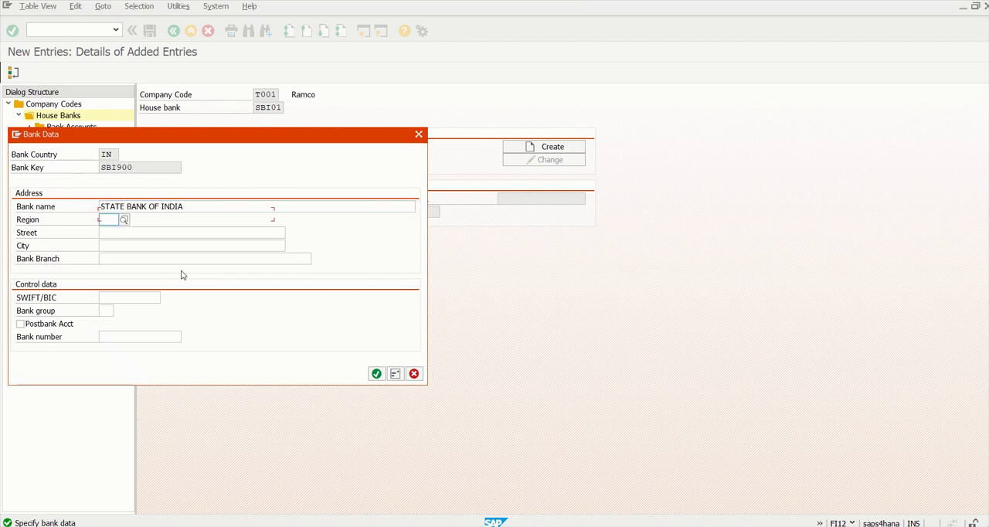
text(TG)
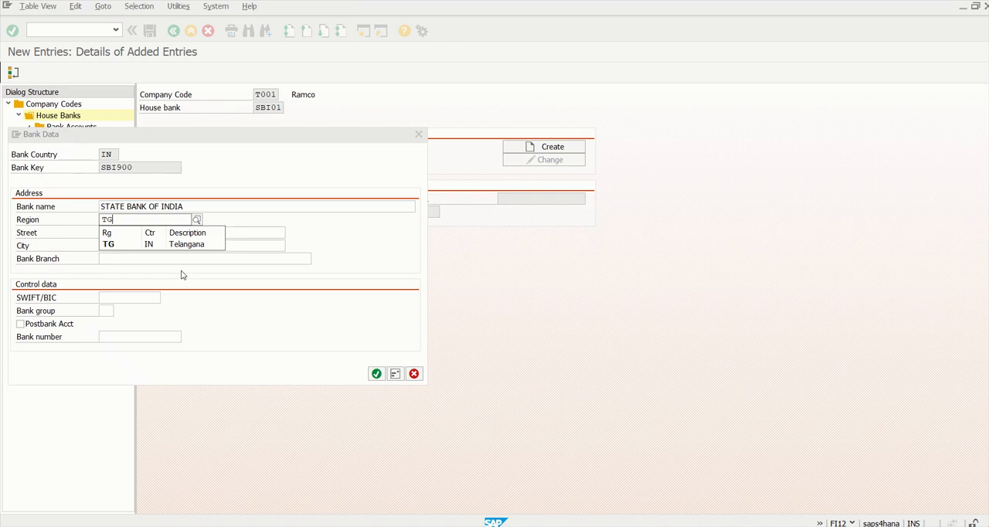
- Set the bank's city to HYDERABAD and its branch to Hitech city branch, and confirm the bank data
key(Tab)
key(Tab)
text(HYDERABAD)
key(Tab)
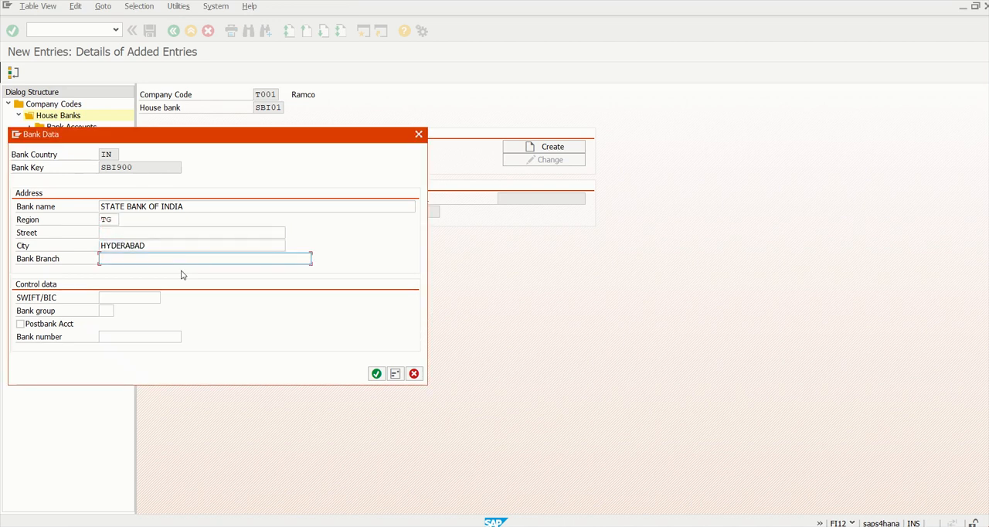
text(Hitech city branch)
key(Down)
key(Return)
click(377, 374)
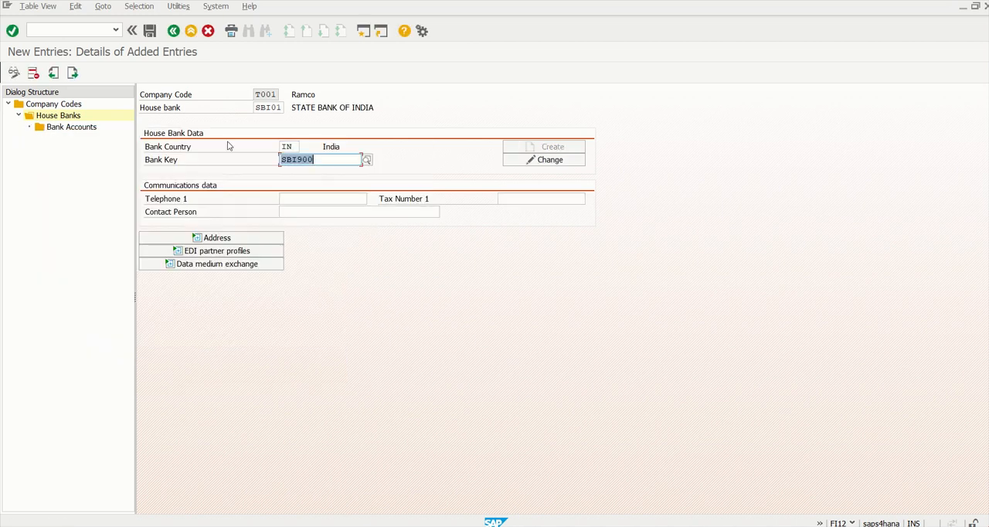
- Save the new house bank to customizing request S4HK900345 and open the bank accounts overview
click(150, 30)
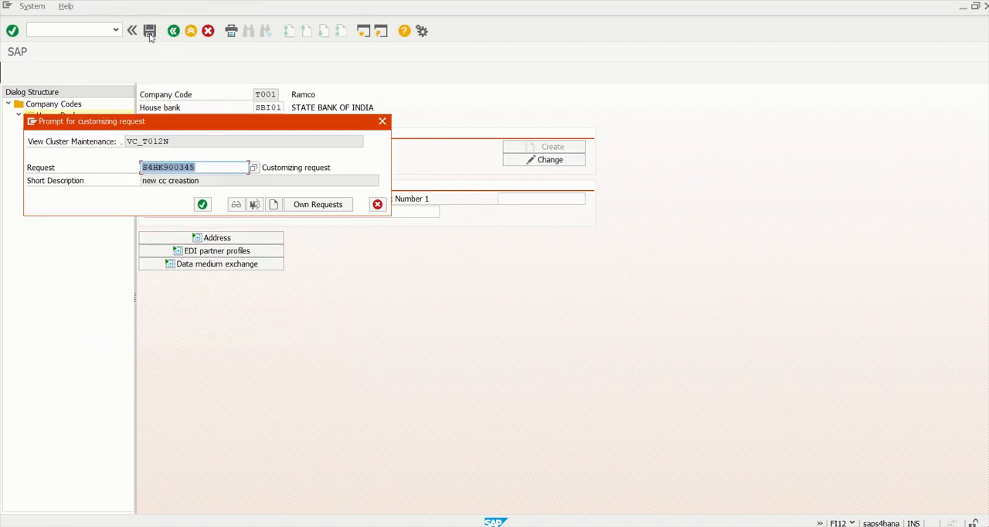
click(202, 206)
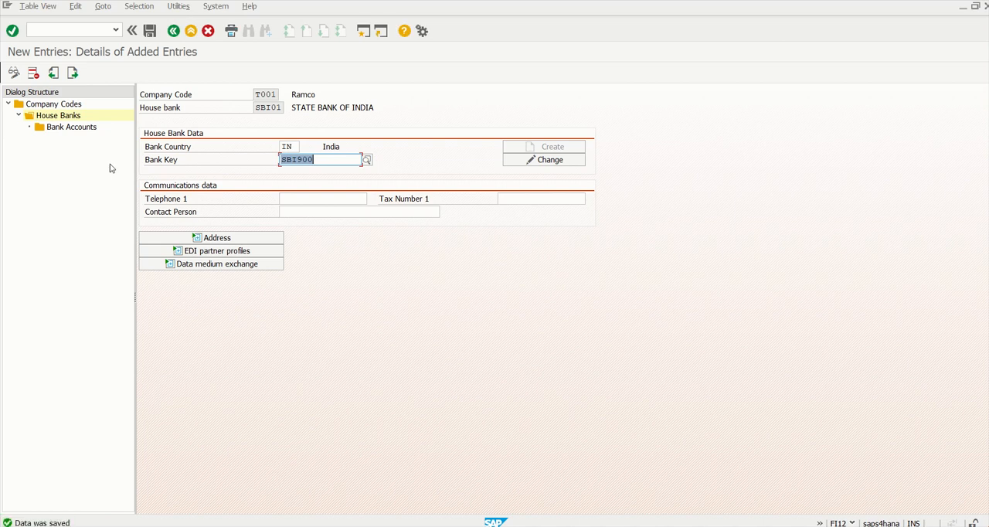
double_click(70, 129)
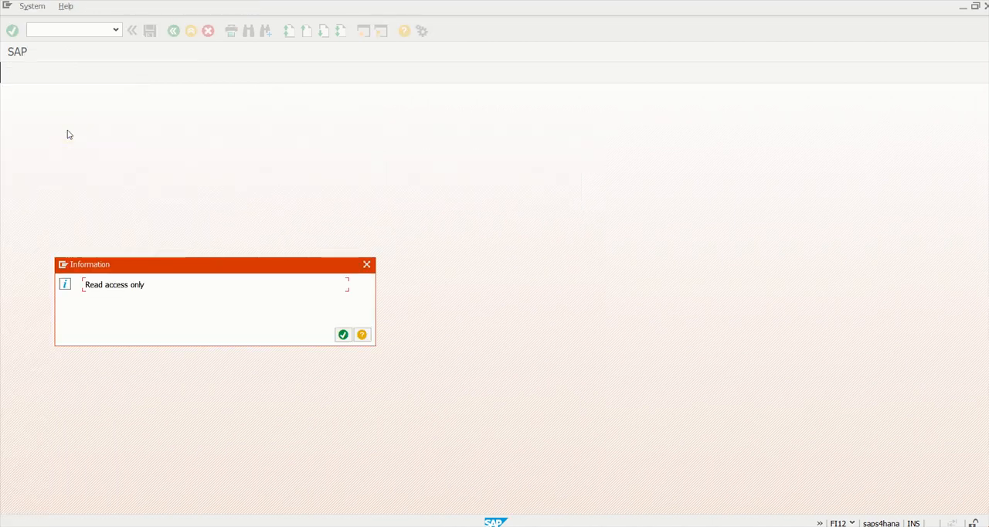
drag(85, 284, 151, 289)
click(154, 289)
click(345, 336)
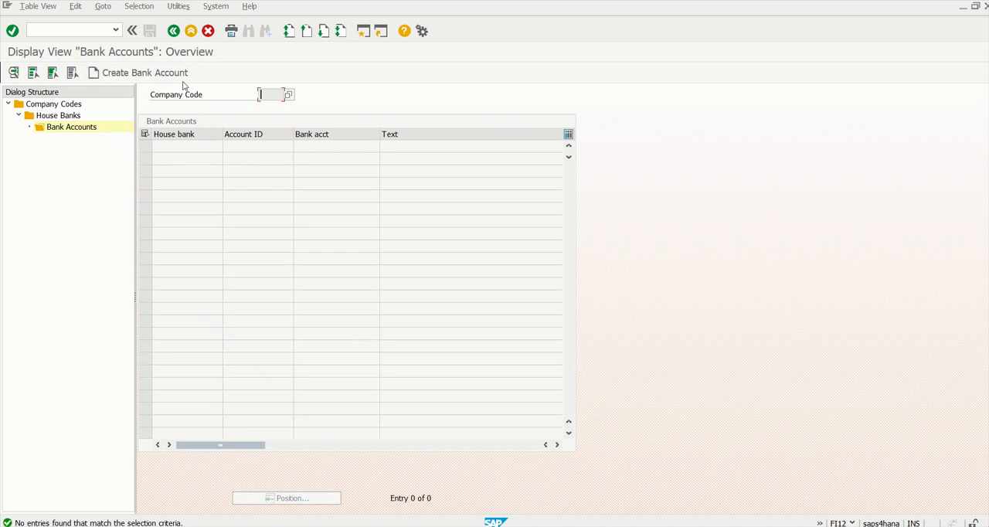
- Start creating a bank account and maximize the browser window in which its form opens
click(135, 75)
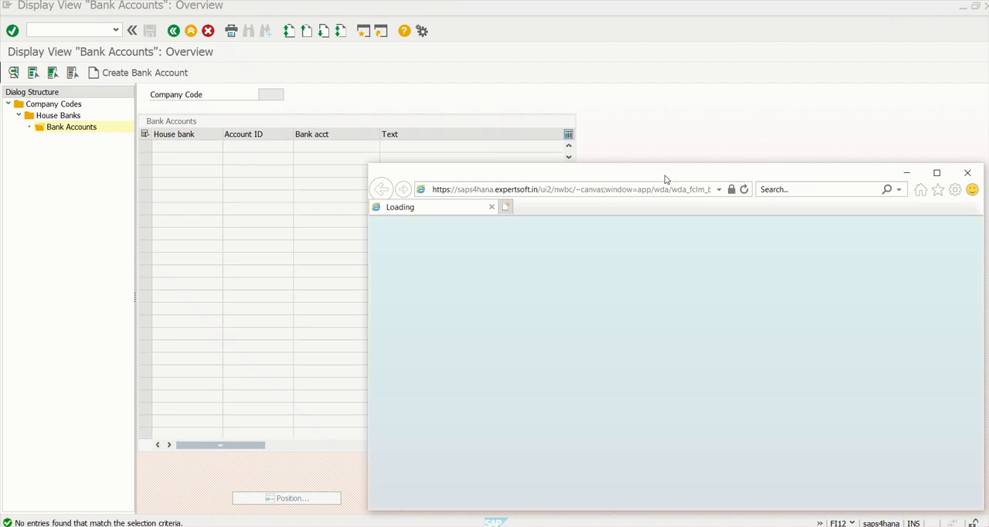
drag(664, 180, 429, 92)
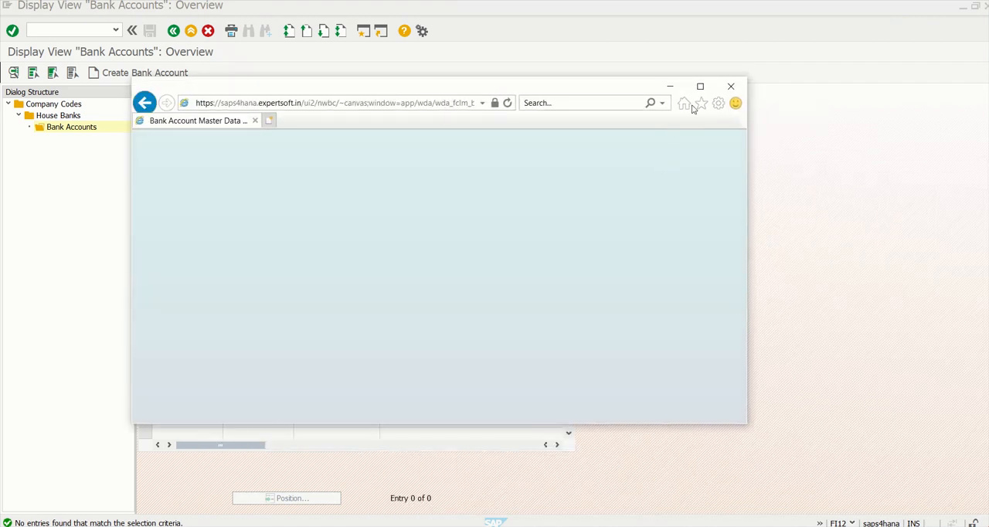
click(700, 85)
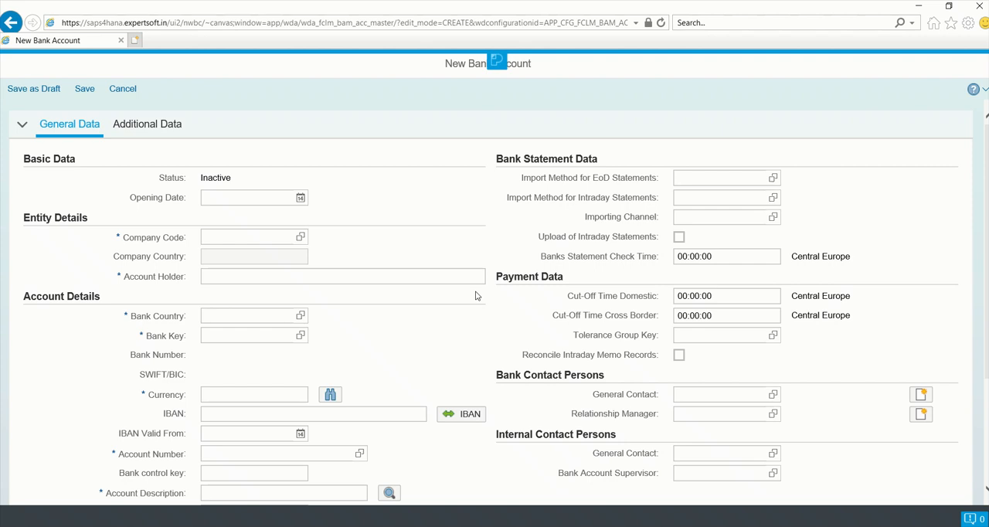
- Set the new bank account's opening date to 16.05.2020 and its company code to T001
click(242, 201)
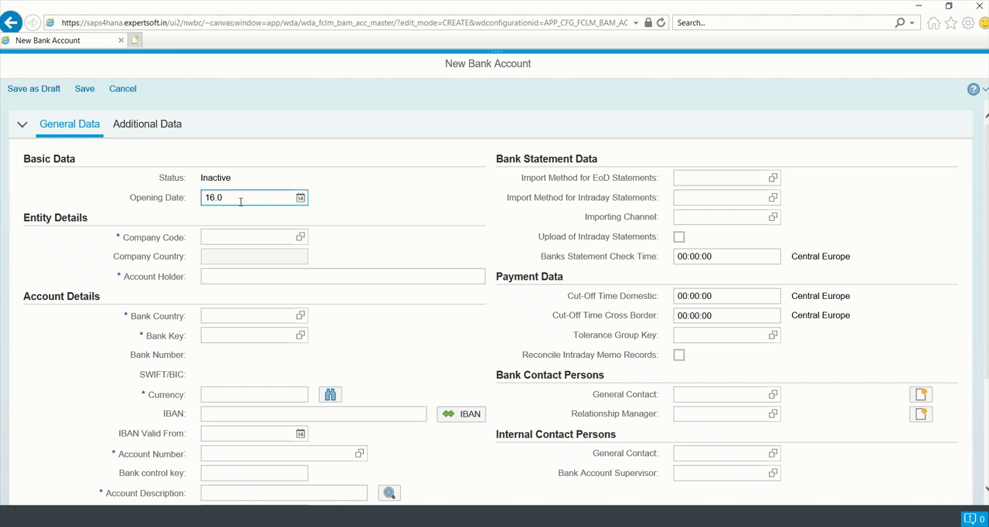
text(16.05.2020)
click(236, 235)
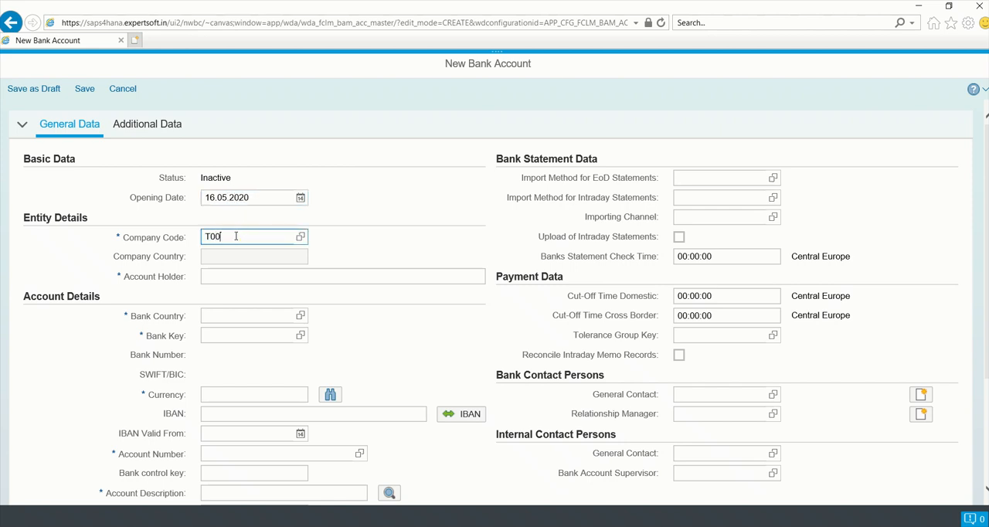
key(Return)
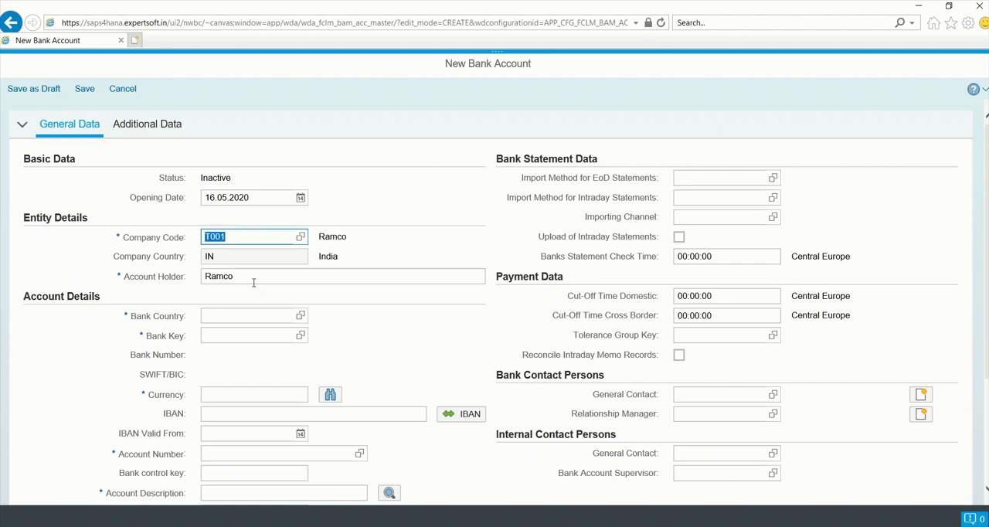
click(254, 282)
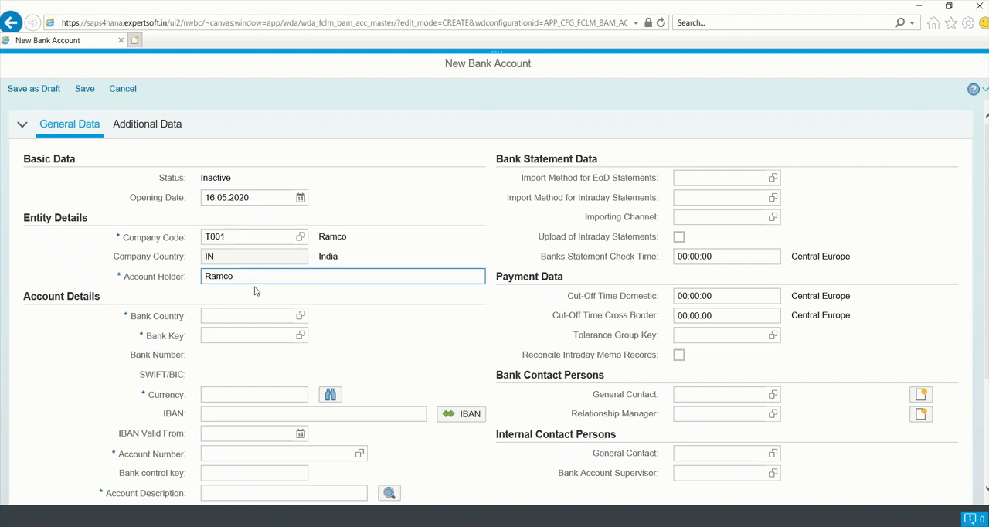
- Set the new bank account's bank country to IN and its bank key to SBI900
click(241, 317)
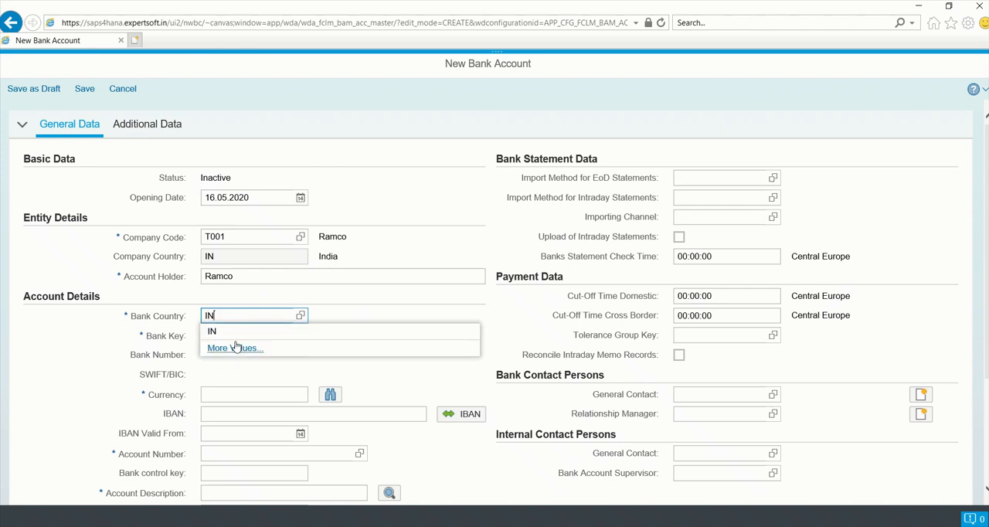
click(231, 336)
click(251, 340)
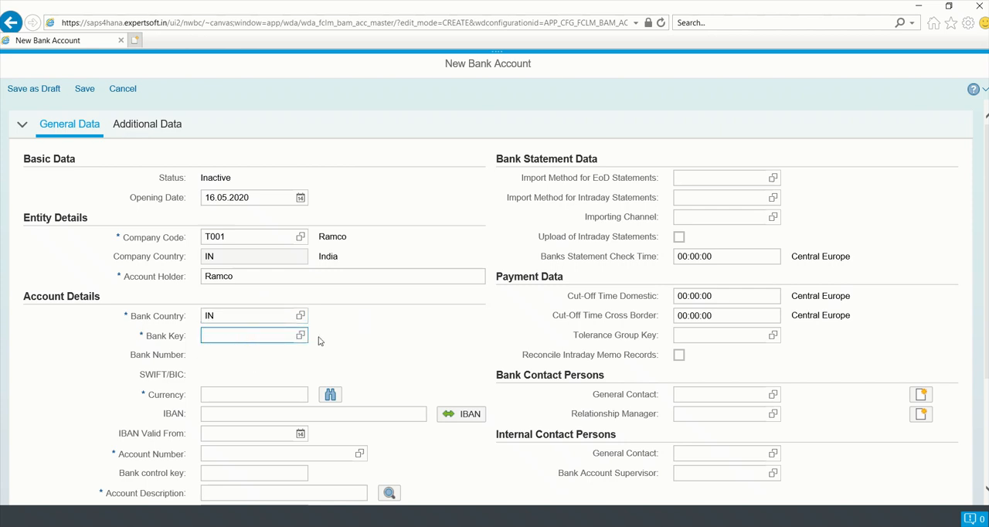
text(SBI900)
key(Return)
- Set the account's currency to INR and enter the bank account number
click(268, 394)
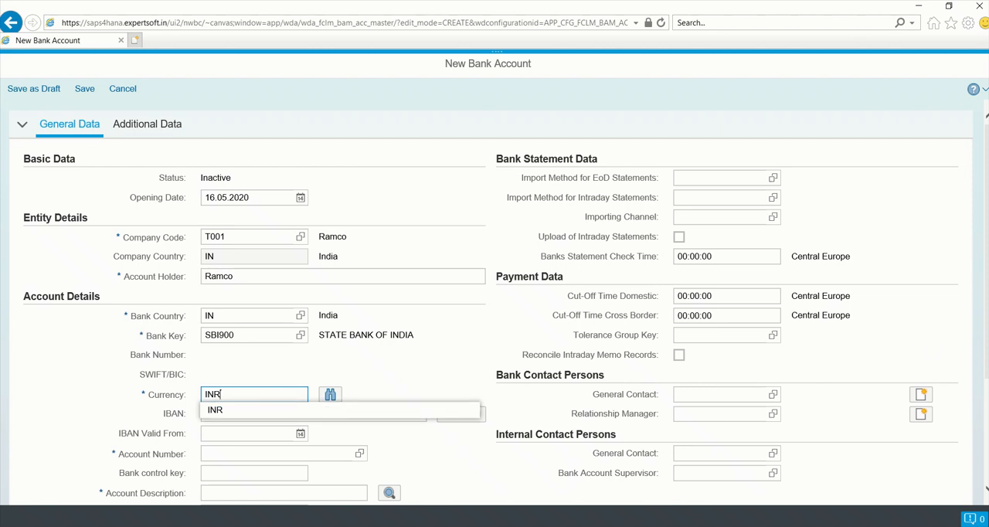
key(Return)
scroll(426, 349, down, 3)
click(282, 312)
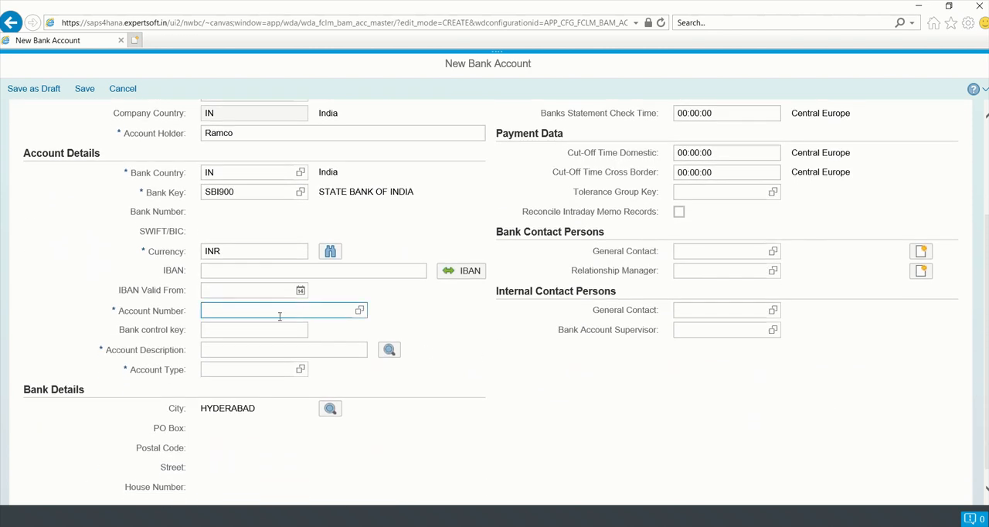
- Describe the account as CURRENT ACCOUNT with account type 01 Current Account, and save the new bank account
click(245, 350)
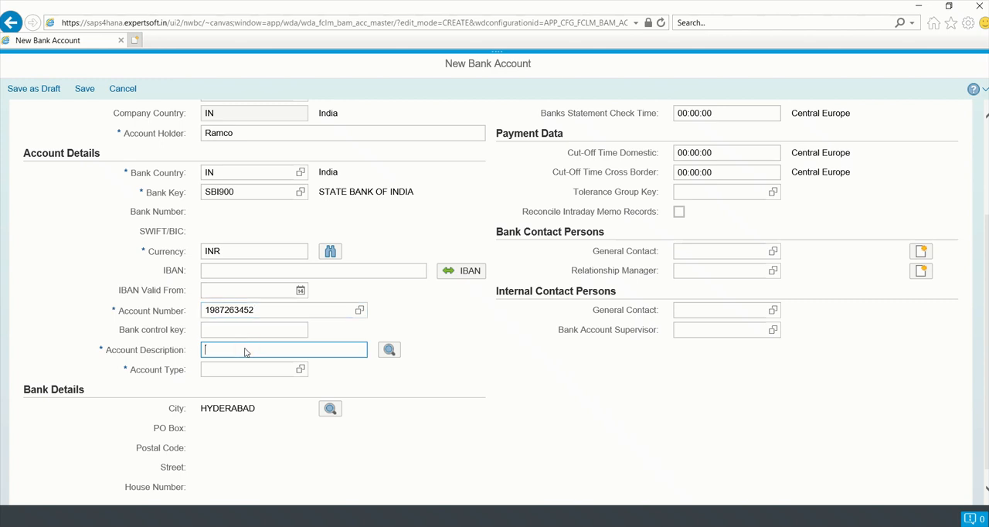
text(CURRENT)
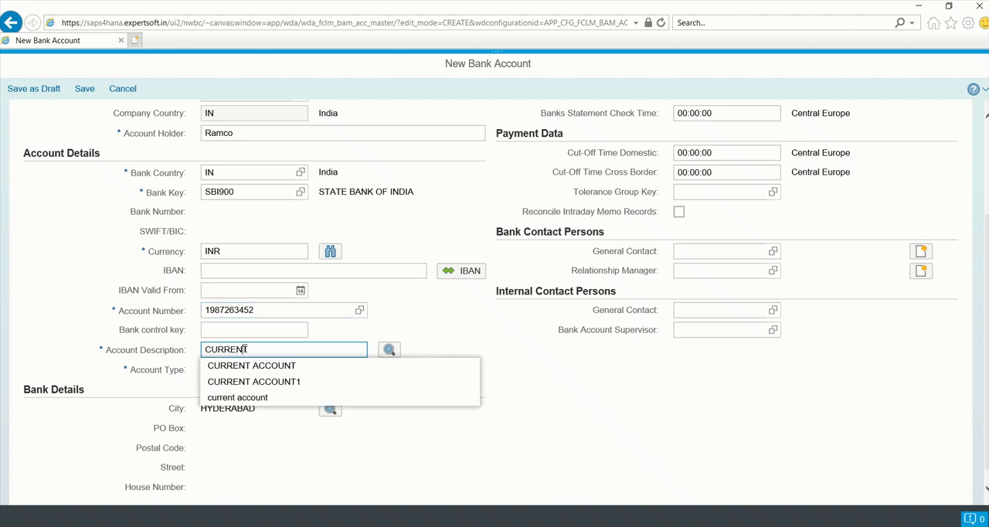
key(Down)
key(Return)
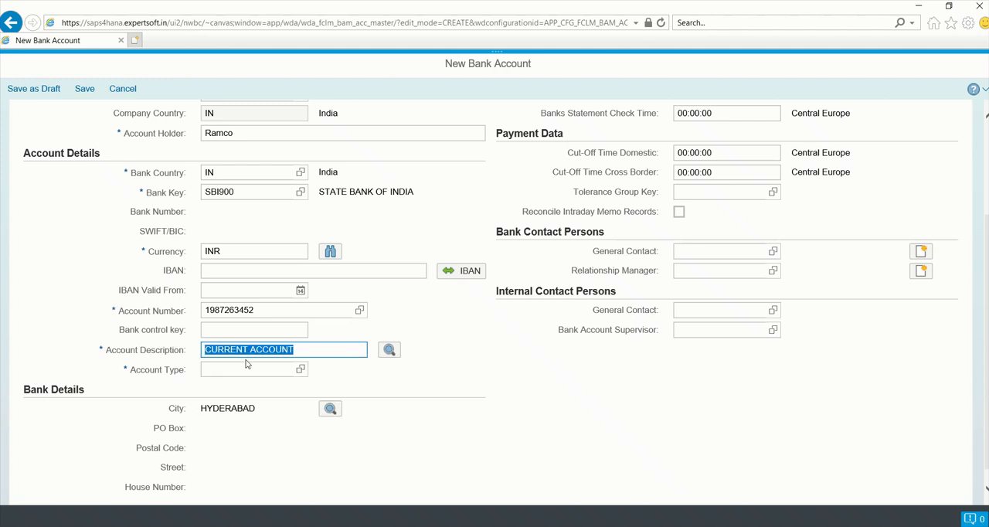
click(246, 368)
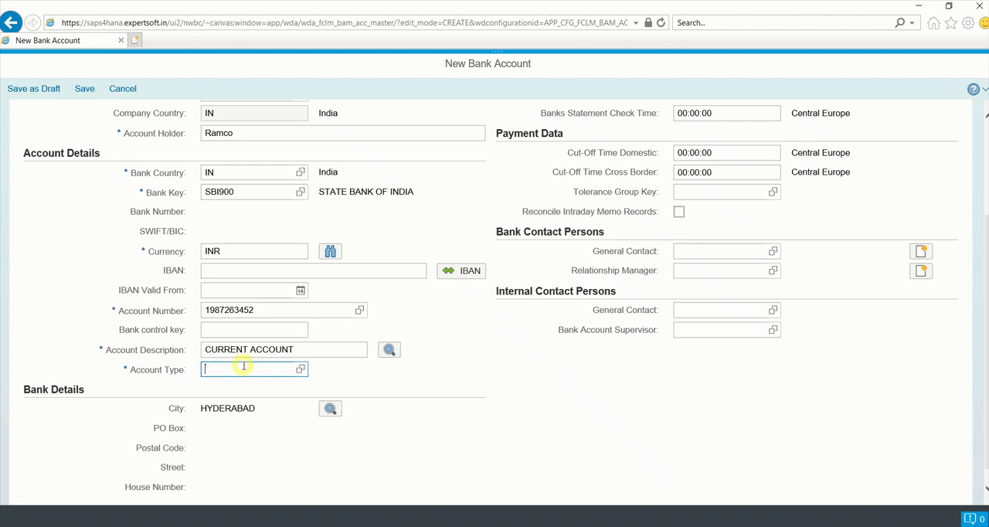
click(301, 370)
click(238, 280)
click(85, 89)
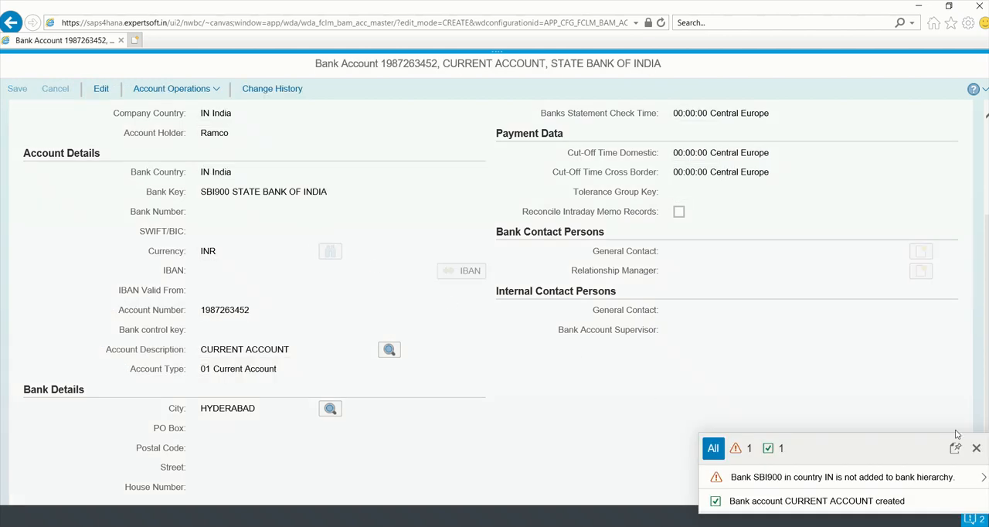
click(977, 448)
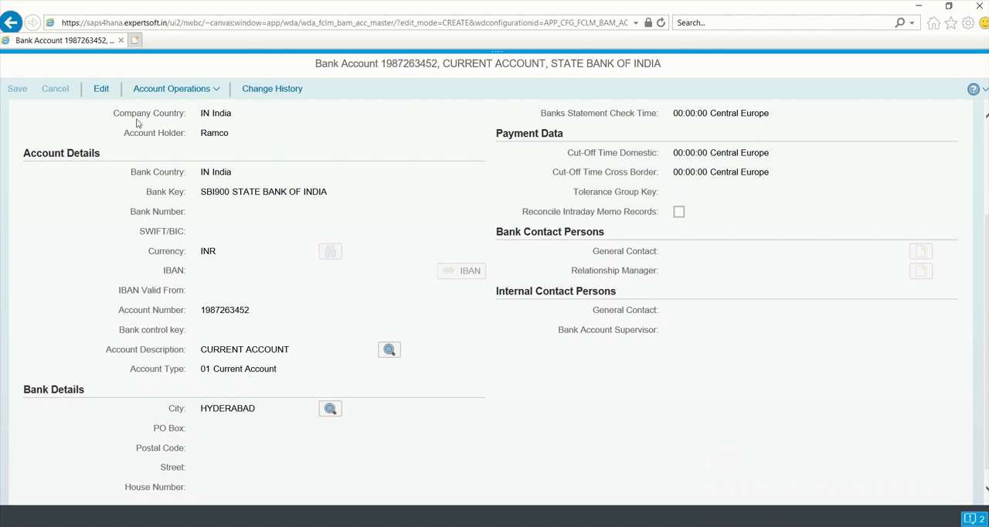
click(103, 92)
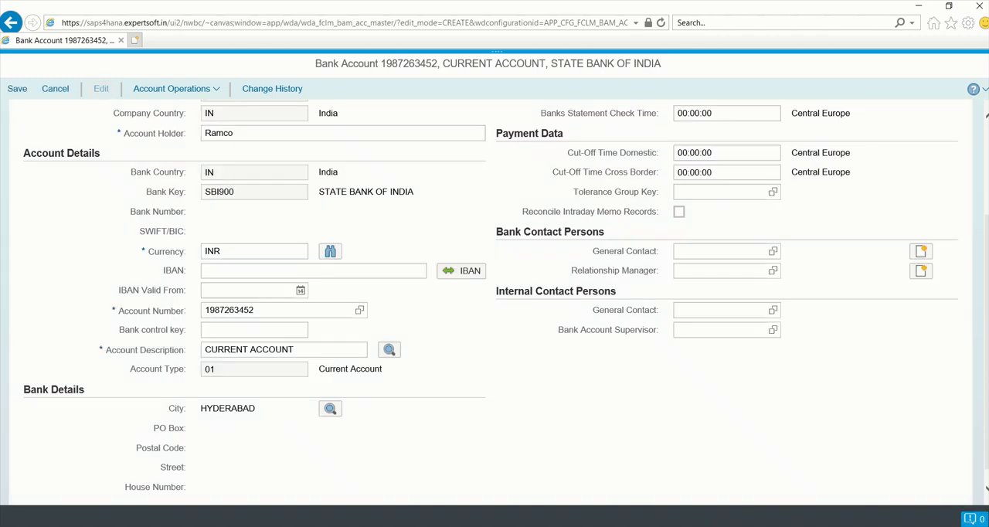
scroll(964, 137, up, 3)
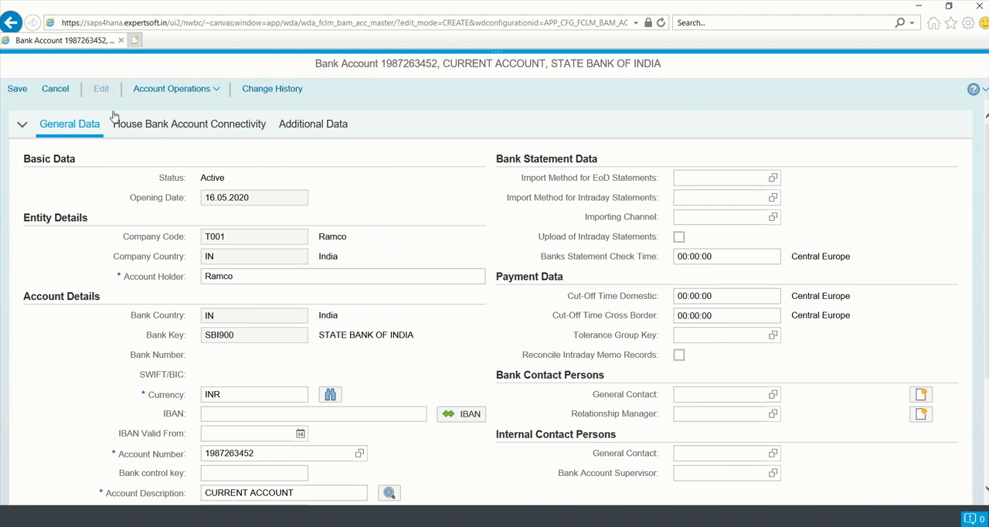
click(16, 90)
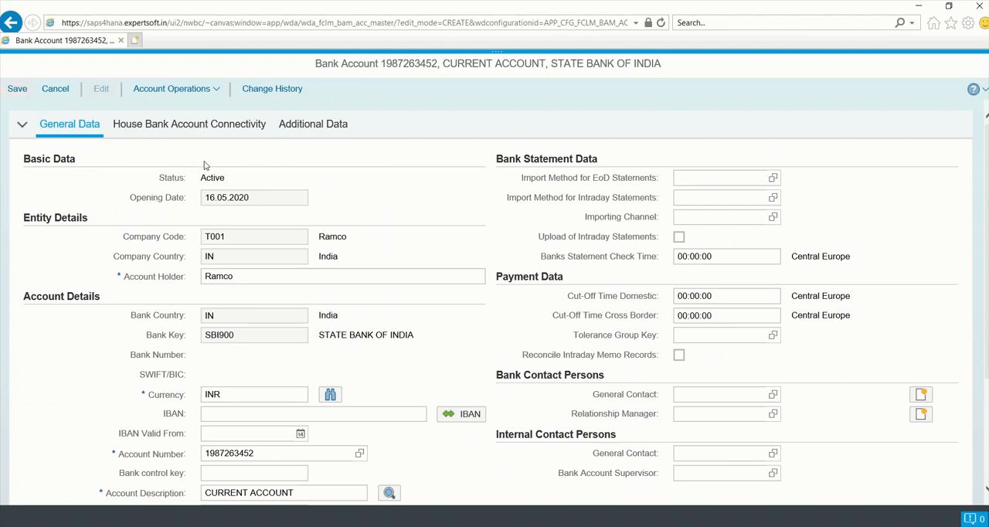
- Edit the bank account's house bank connectivity and add an entry with house bank account SBI01
click(164, 128)
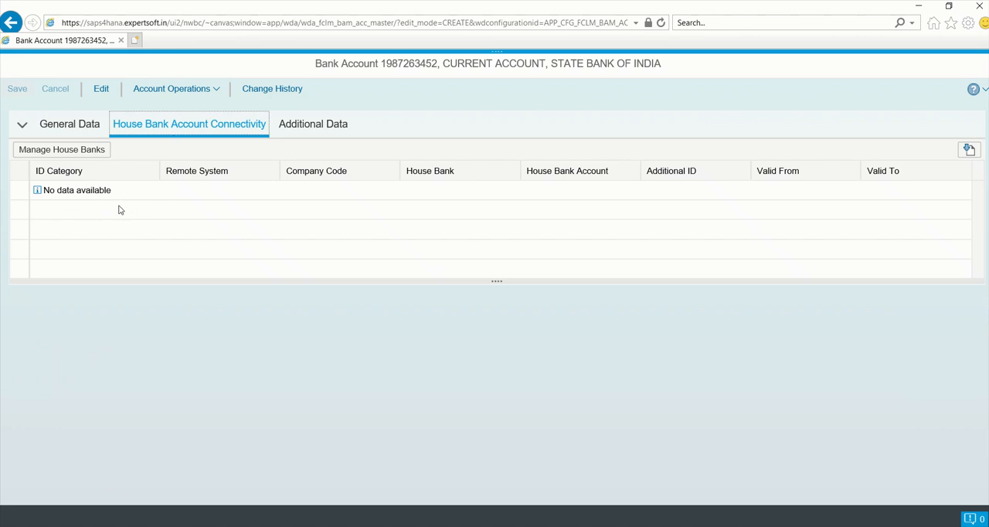
click(101, 88)
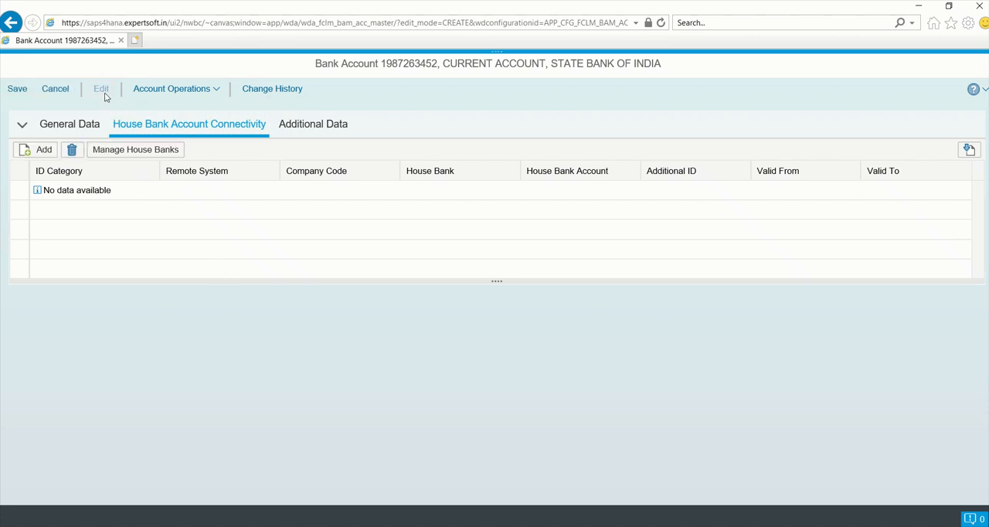
click(35, 155)
click(235, 340)
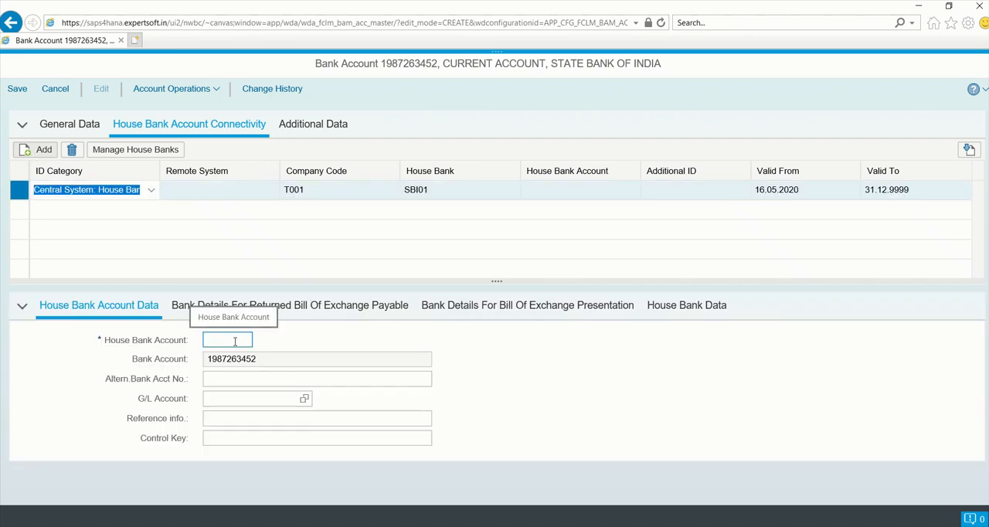
text(SBI00)
key(BackSpace)
text(1)
- Search the G/L accounts of chart T001 for long text *STATE* and assign STATE BANK OF INDIA SBI to the house bank account
click(225, 403)
text(1)
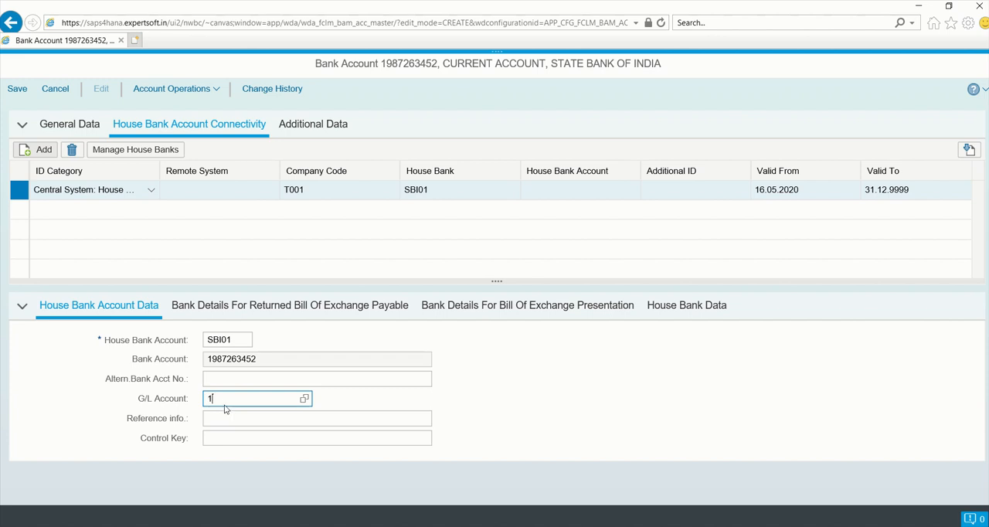
key(BackSpace)
click(304, 399)
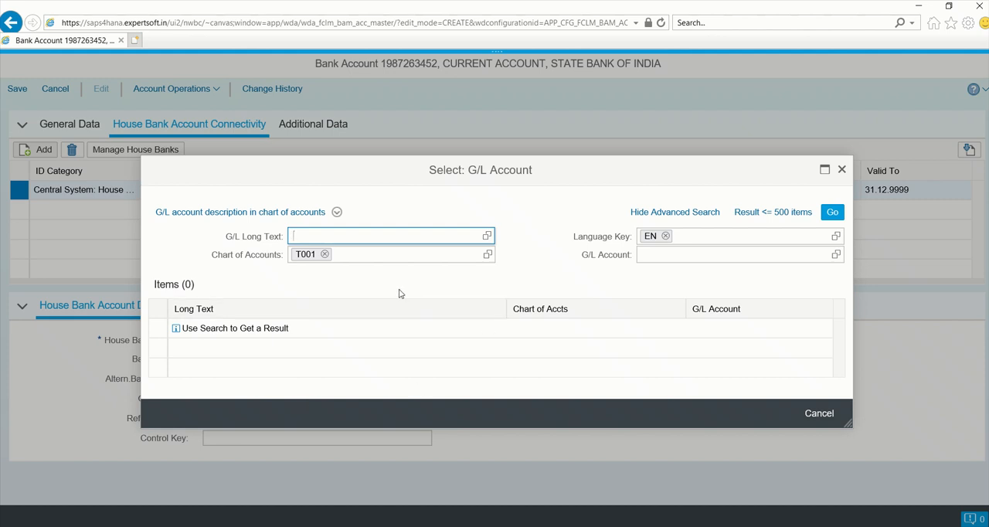
text(*SAT)
text(ATE)
text(*)
key(Return)
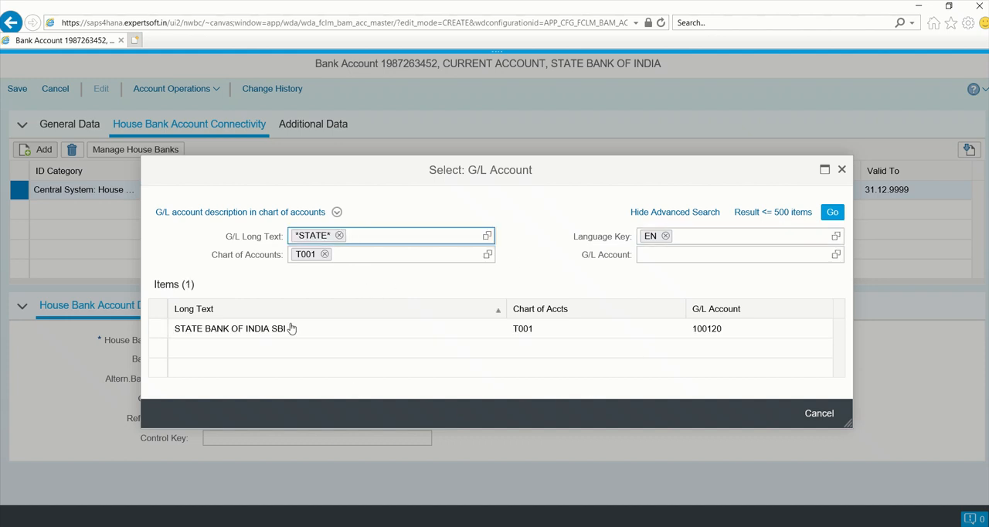
click(157, 331)
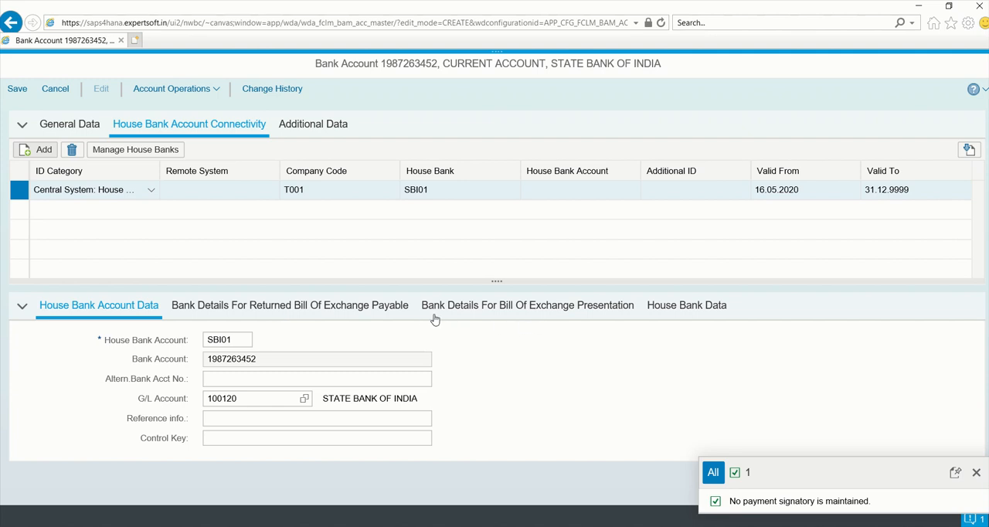
- Review the linked house bank data and the profit center, business area and segment fields, and save the bank account
click(663, 312)
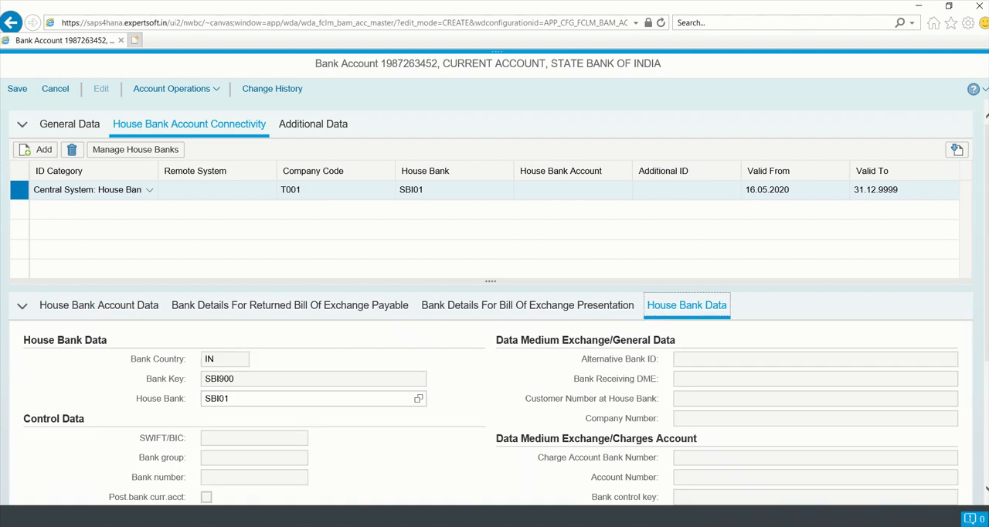
mouse_move(986, 232)
mouse_down()
mouse_move(987, 334)
mouse_move(987, 232)
mouse_up()
click(310, 125)
click(709, 197)
click(705, 215)
click(704, 236)
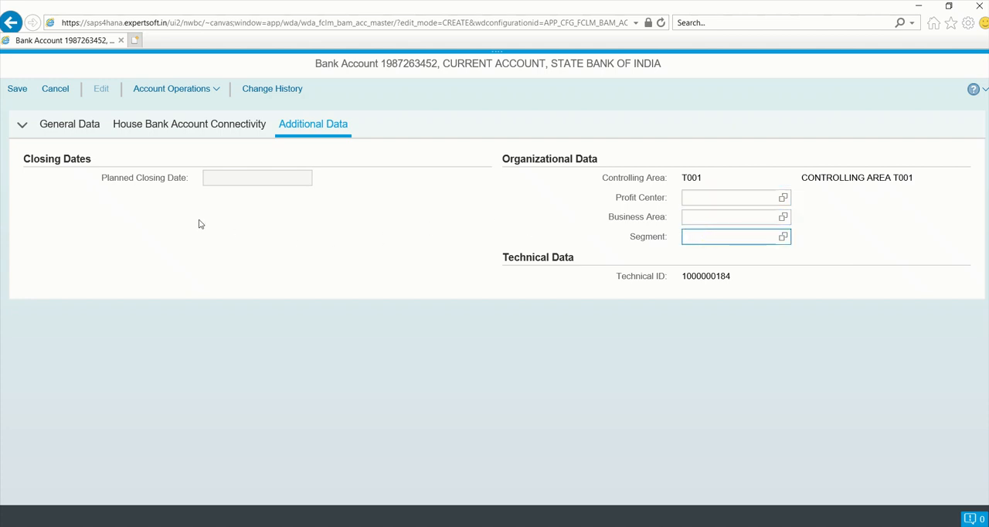
click(18, 93)
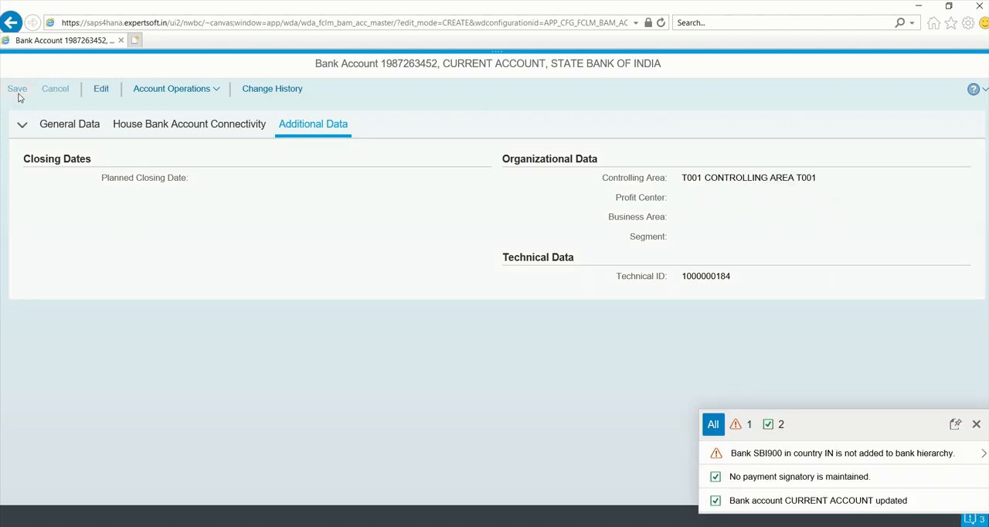
click(976, 424)
- Close the bank account's browser window, leave the bank accounts overview and restart transaction FI12
click(100, 89)
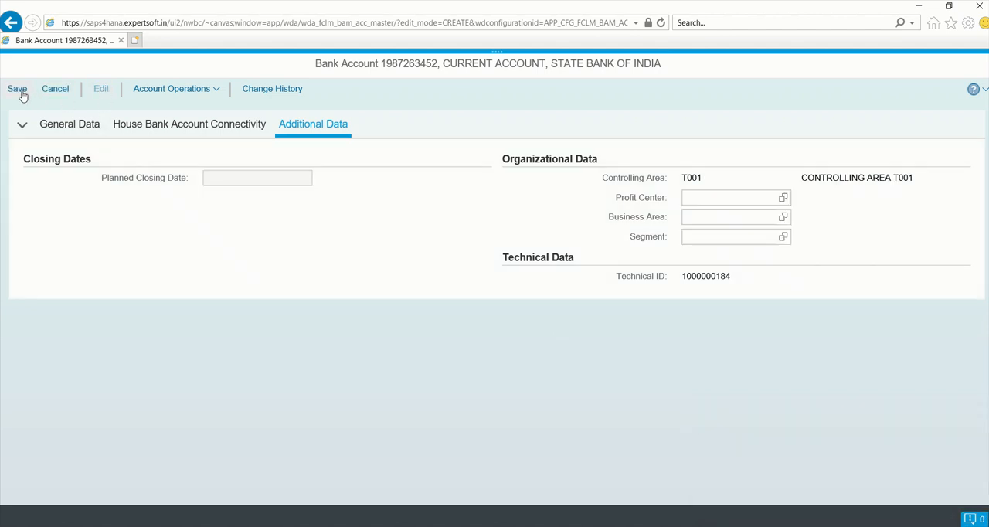
click(22, 91)
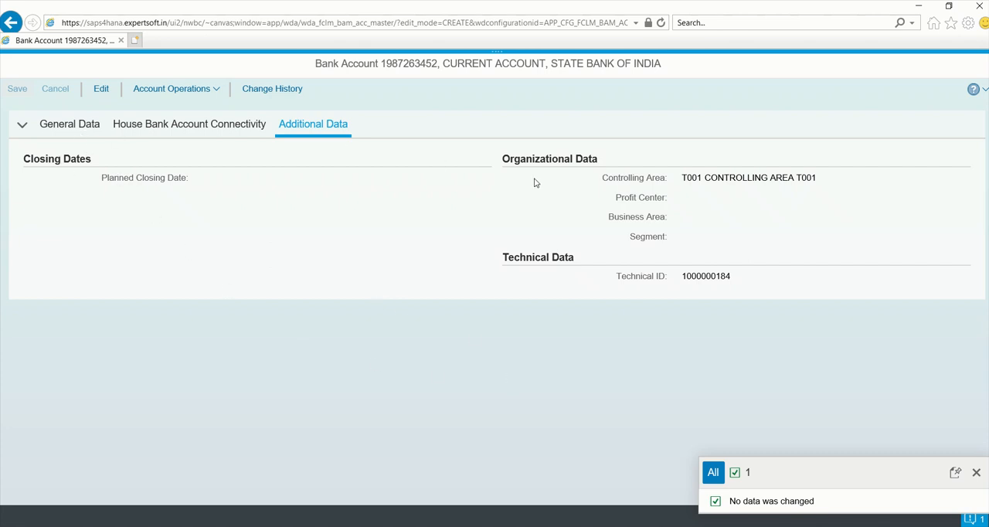
click(979, 9)
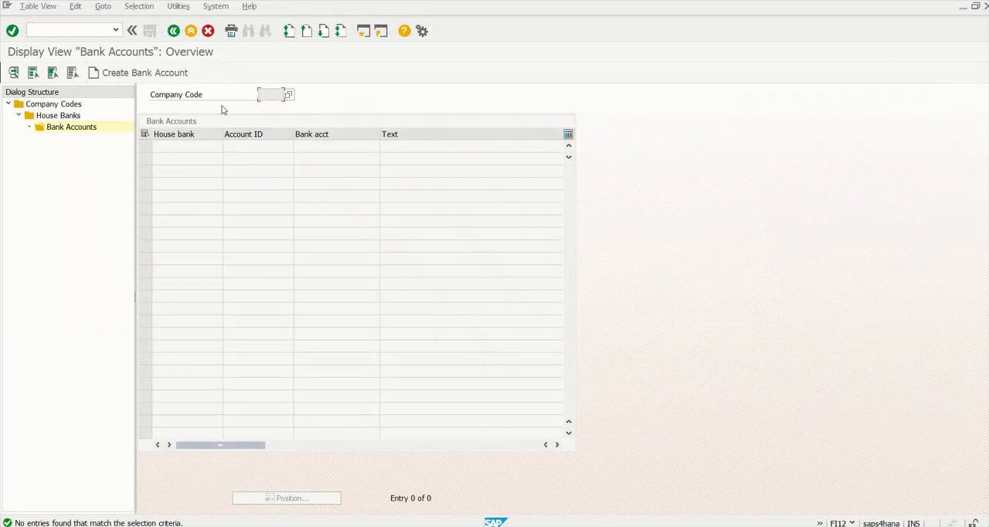
click(173, 32)
click(173, 31)
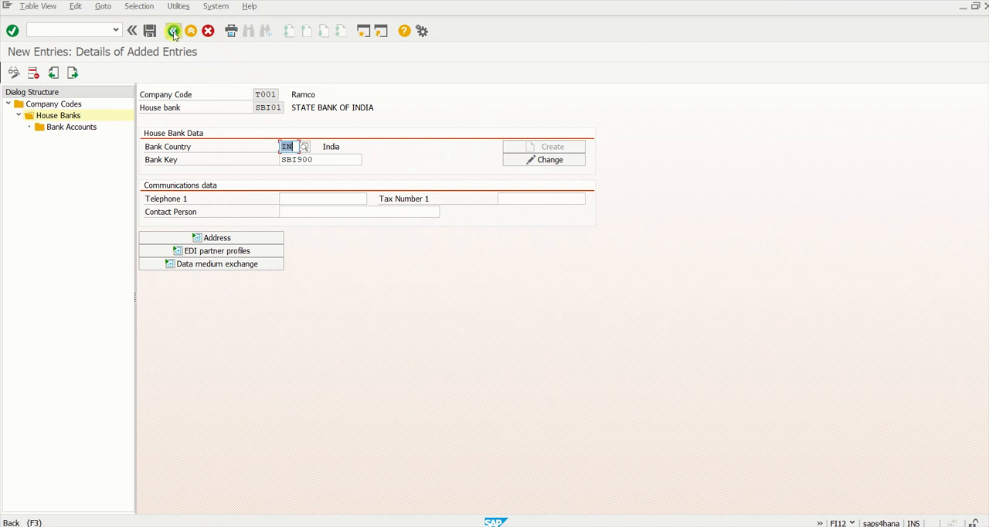
click(174, 32)
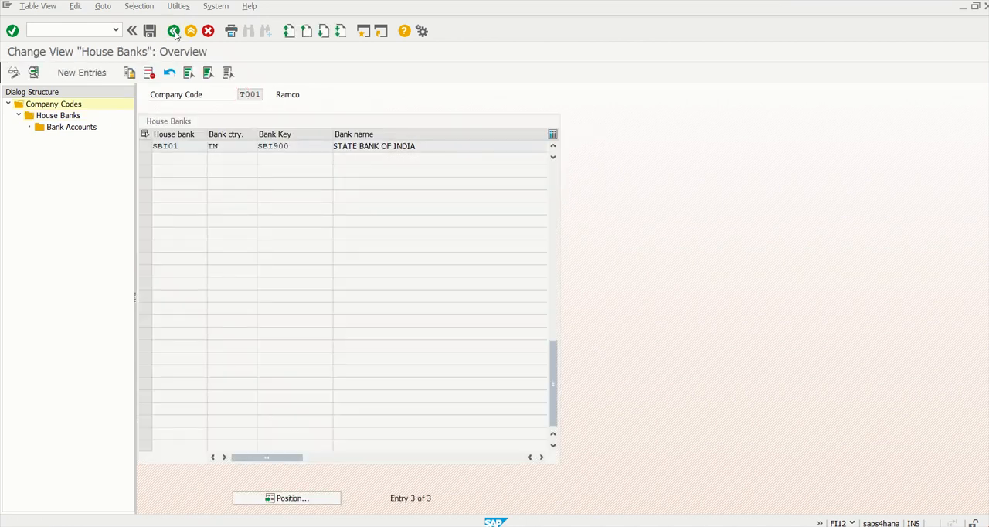
click(78, 31)
text(/NFI12)
key(Return)
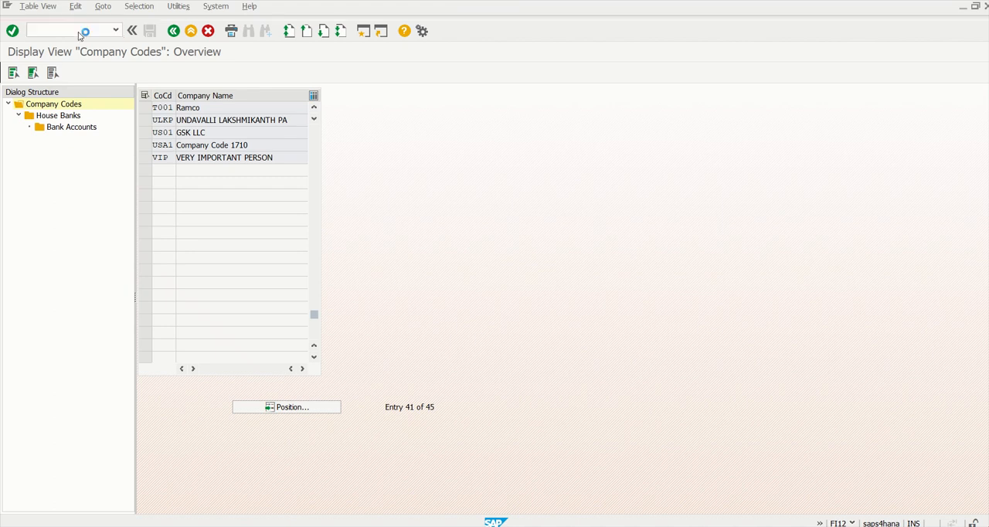
- Position the company code list at T001 and open the house banks of that company code
click(303, 413)
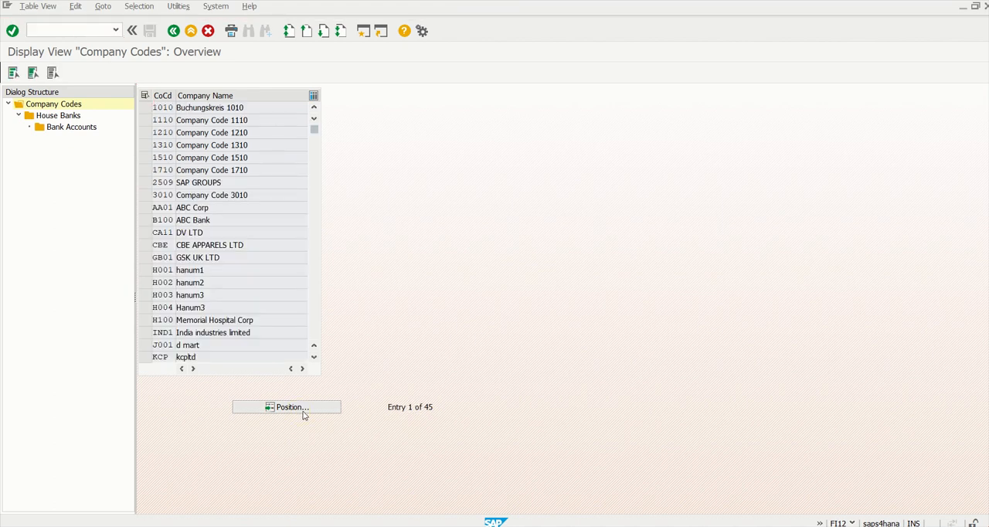
text(T001)
key(Return)
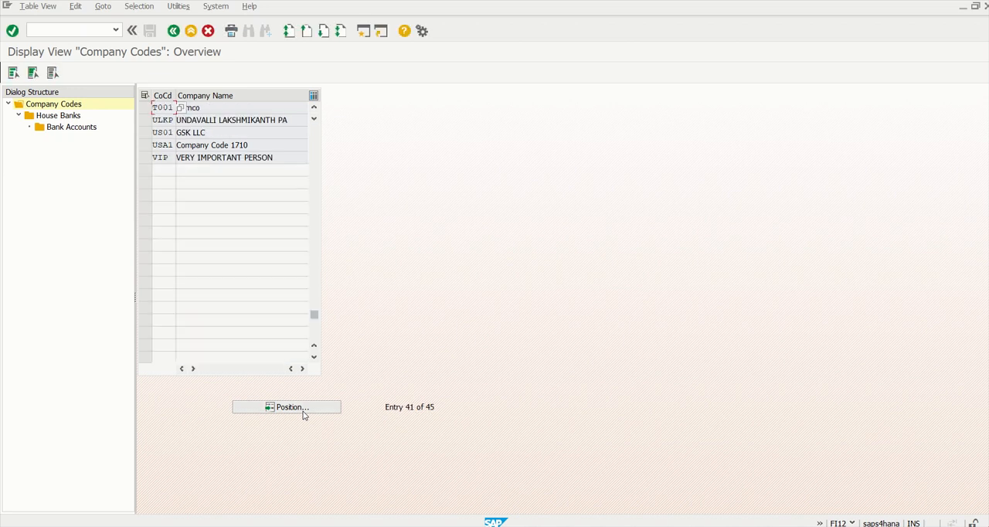
click(149, 108)
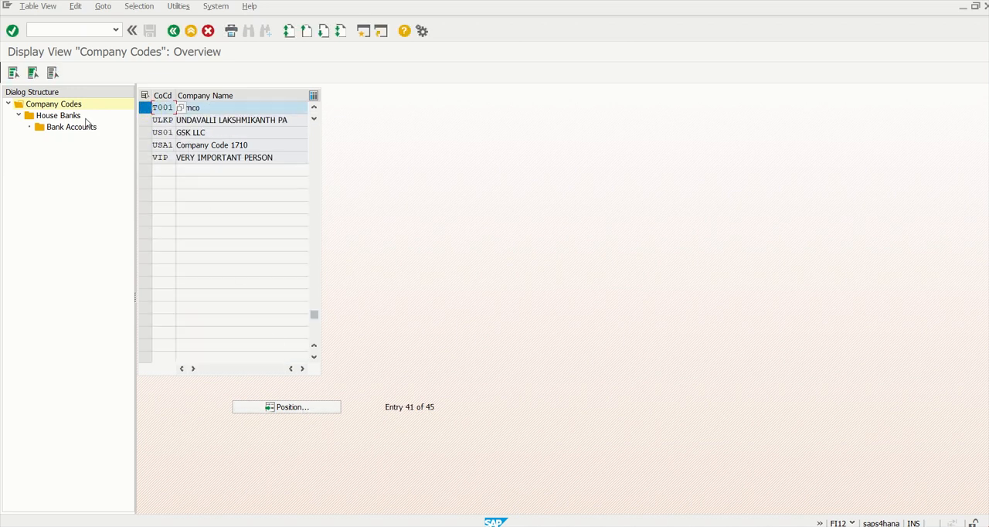
double_click(61, 116)
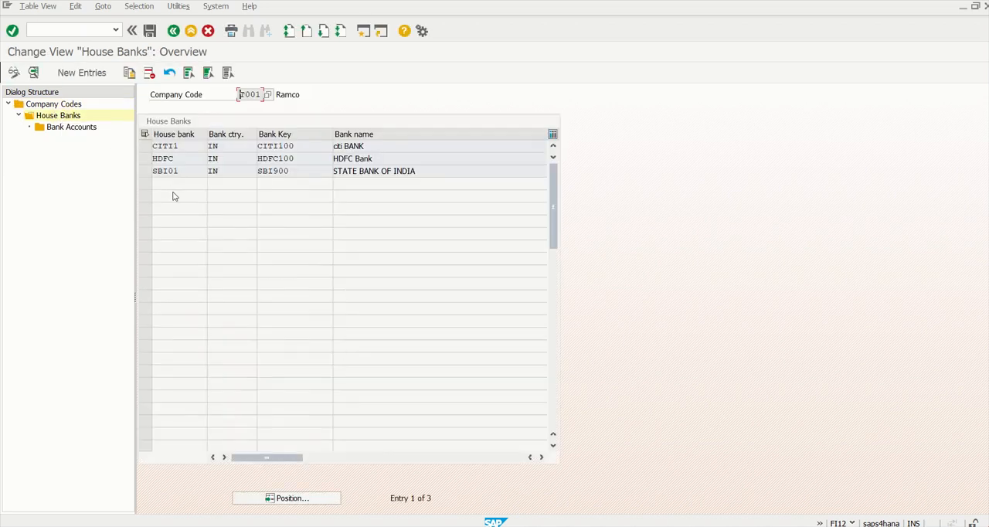
- Open the bank accounts of house bank SBI01 and check the details of its current account
click(145, 171)
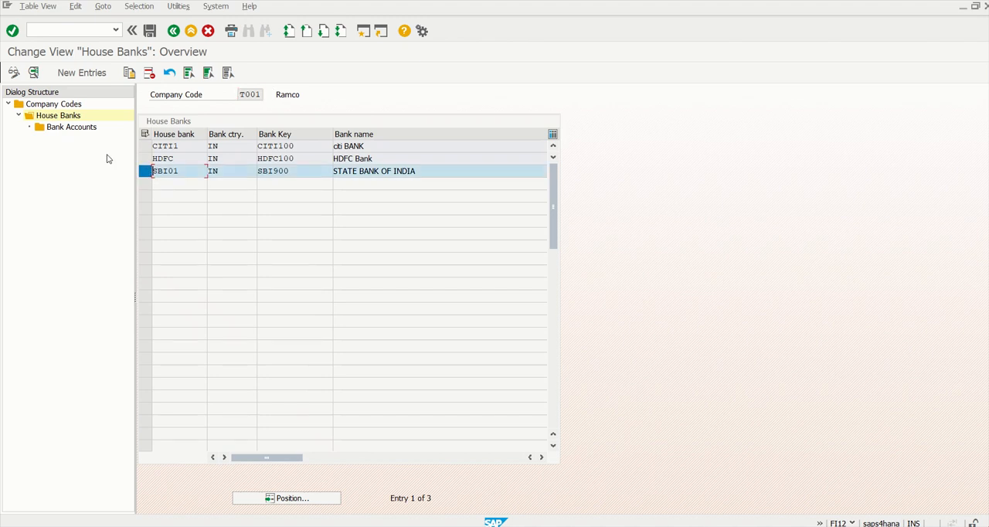
double_click(71, 129)
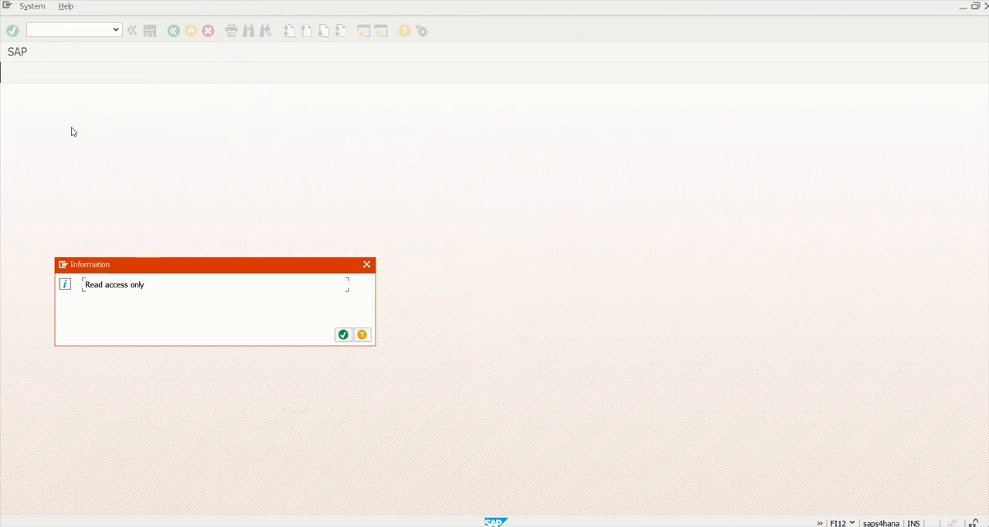
key(Return)
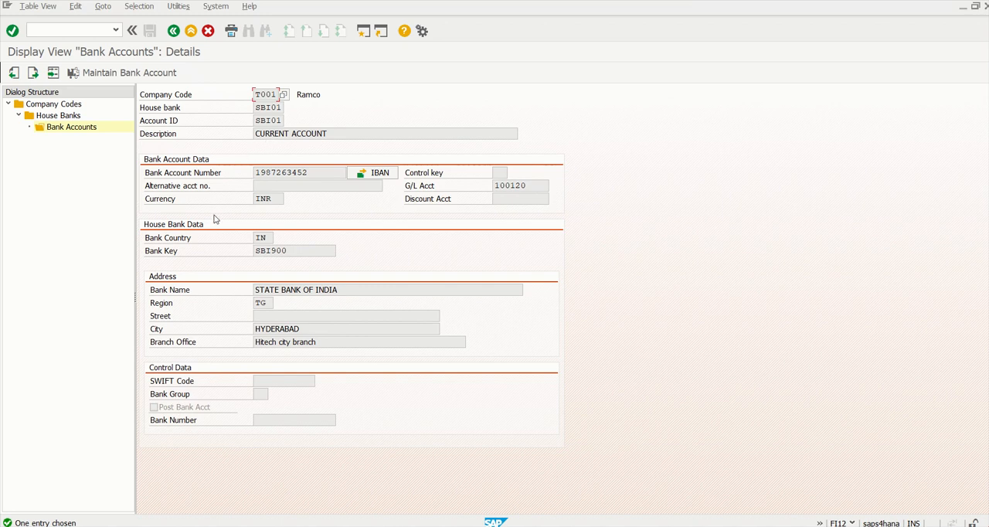
click(68, 127)
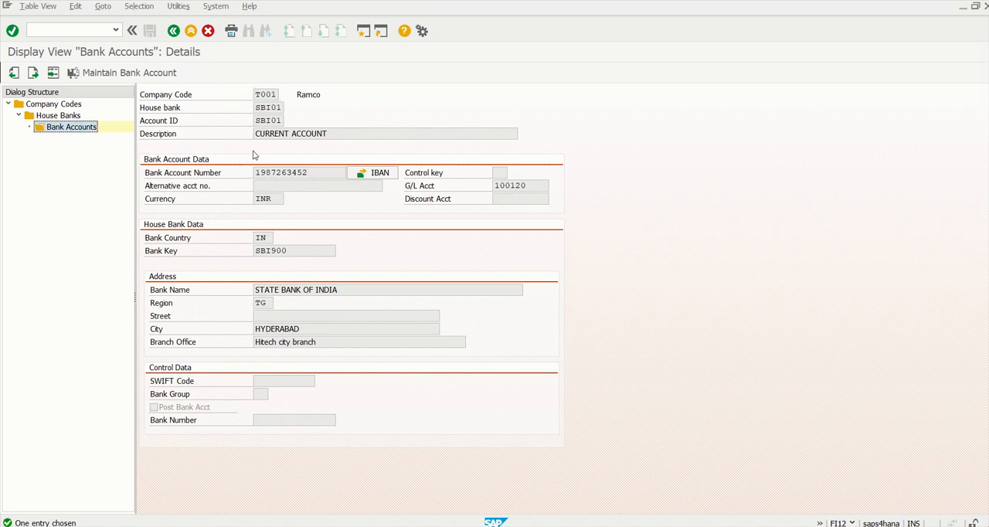
- Switch to the Excel workbook S4 HANA 1909 Class.xlsx, read the house bank transport notes, and return to SAP
key(alt+Tab)
key(alt+Tab)
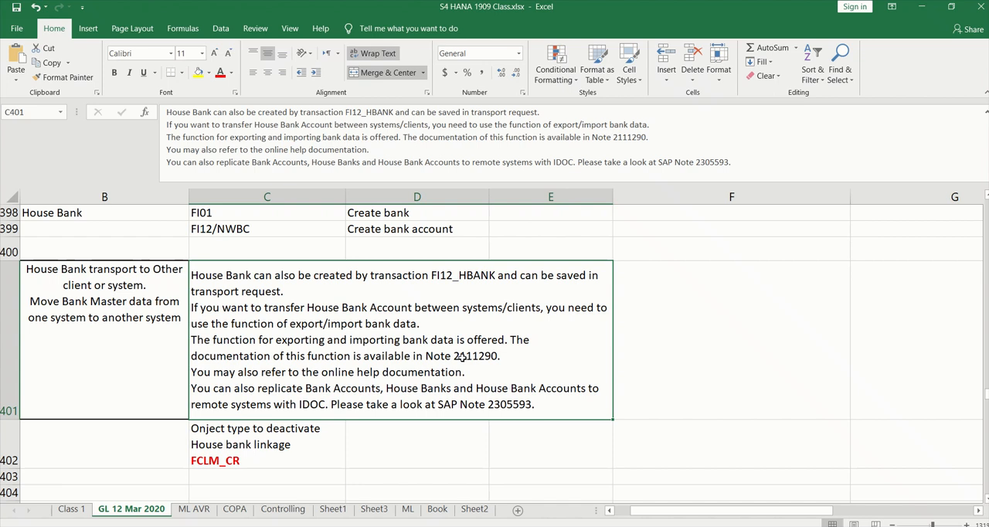
key(alt+Tab)
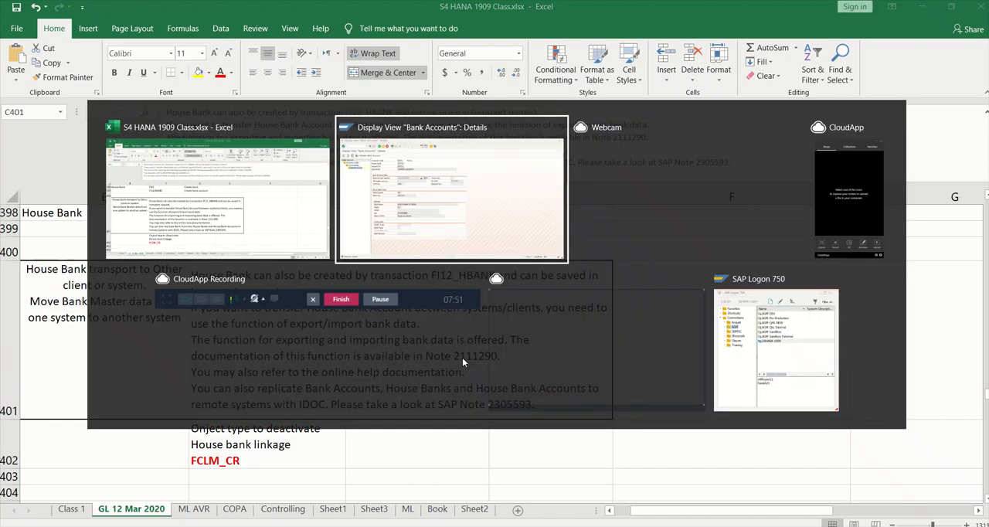